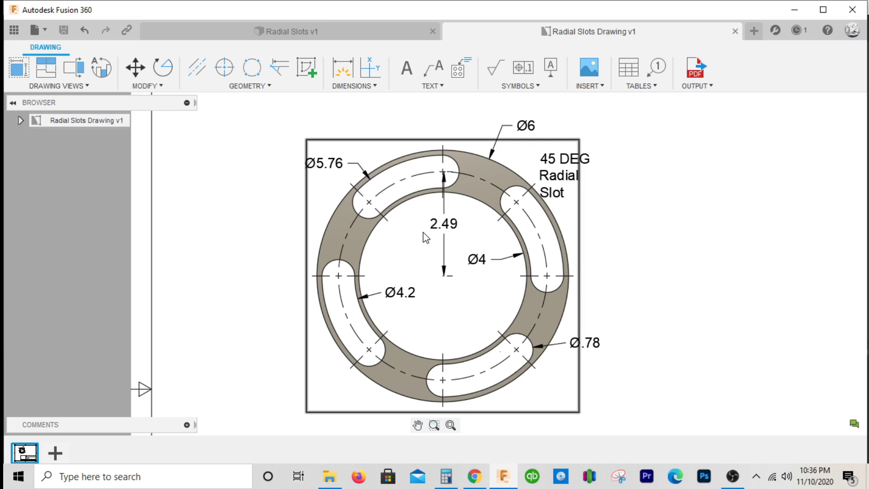
Inspect the drawing's 2.49 dimension and 45 DEG Radial Slot note, then start a new blank design.
{"action": "double_click", "coordinate": [446, 225]}
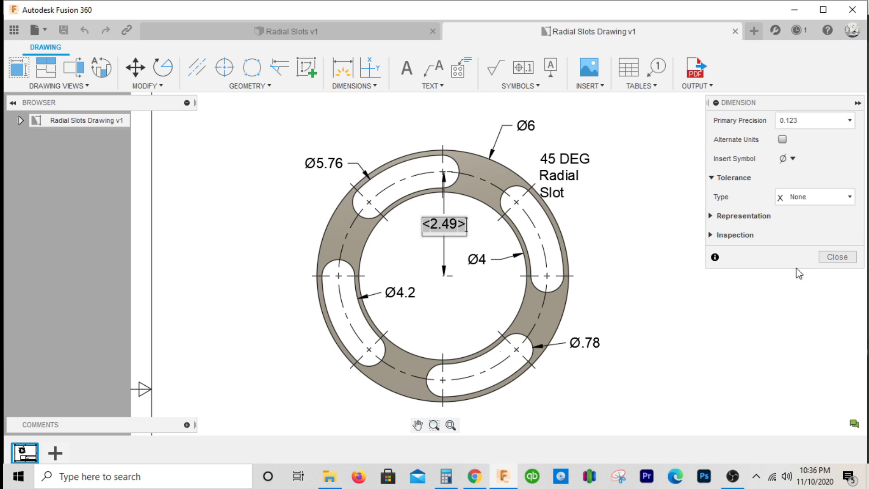
{"action": "left_click", "coordinate": [838, 257]}
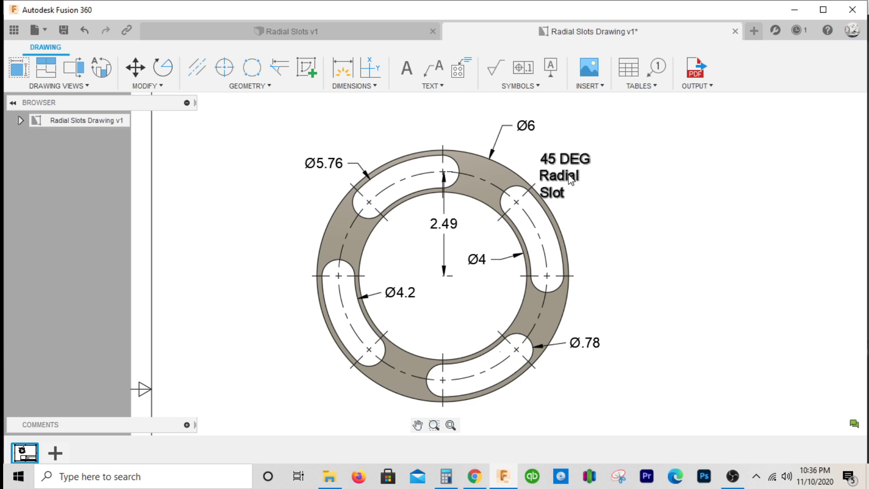
{"action": "left_click", "coordinate": [587, 167]}
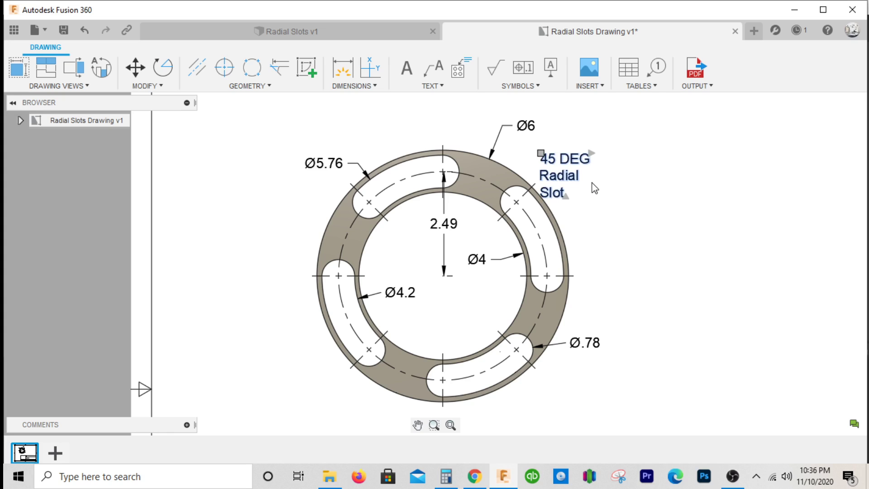
{"action": "left_click", "coordinate": [623, 191]}
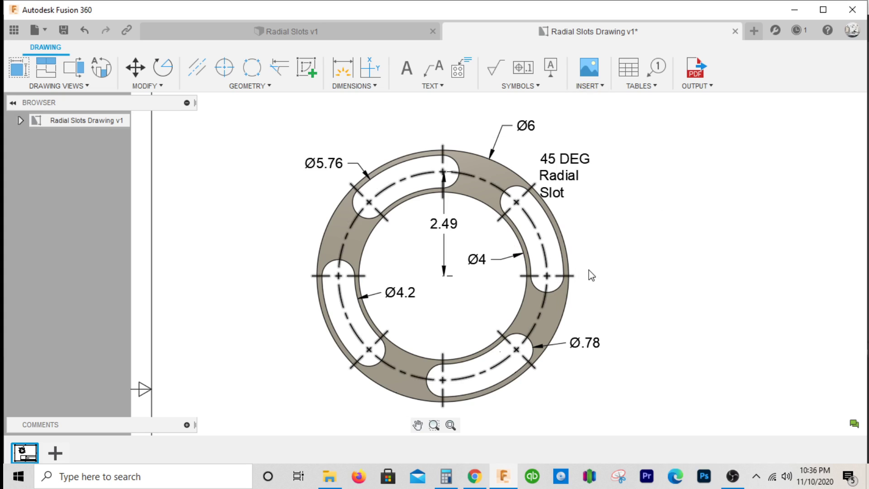
{"action": "left_click", "coordinate": [753, 31]}
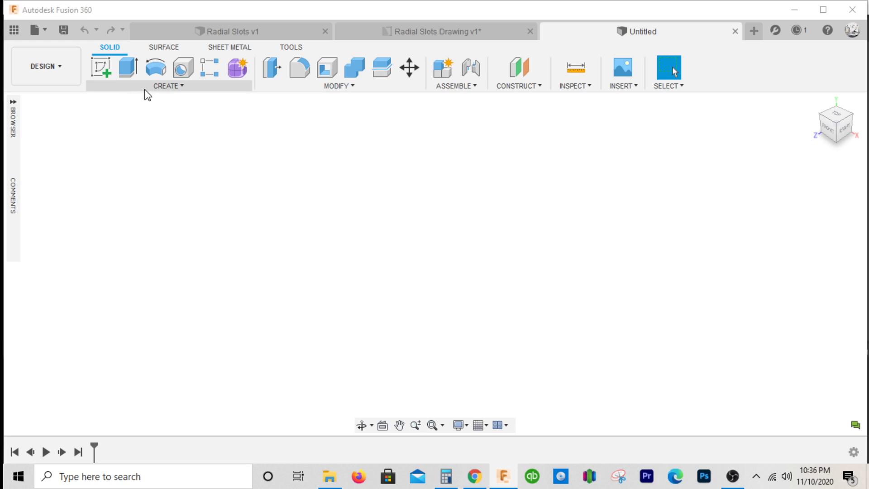
Start a sketch on the ground plane and draw a 6 in diameter circle at the origin.
{"action": "left_click", "coordinate": [101, 72]}
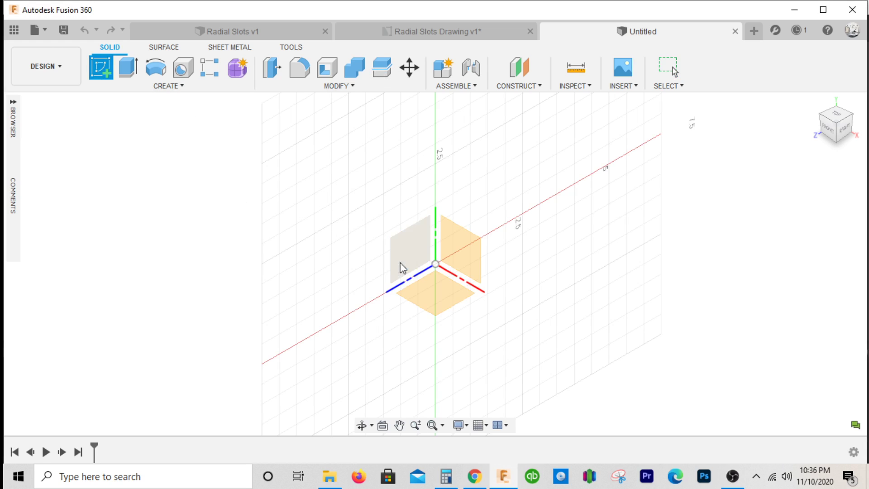
{"action": "left_click", "coordinate": [445, 295]}
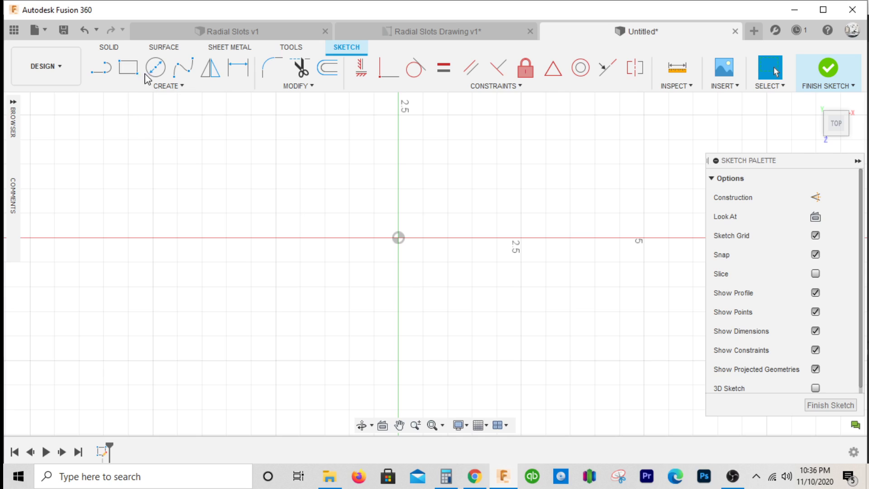
{"action": "left_click", "coordinate": [155, 68]}
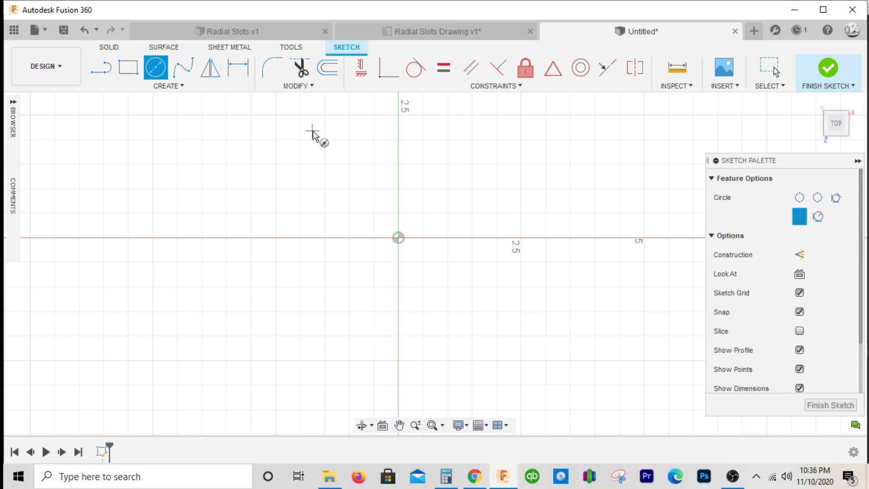
{"action": "left_click", "coordinate": [400, 237]}
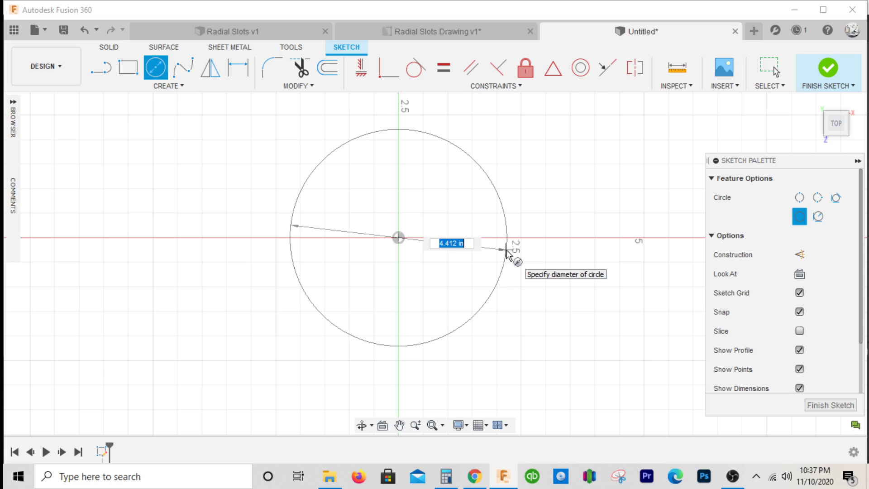
{"action": "type", "text": "6"}
{"action": "key", "text": "Return"}
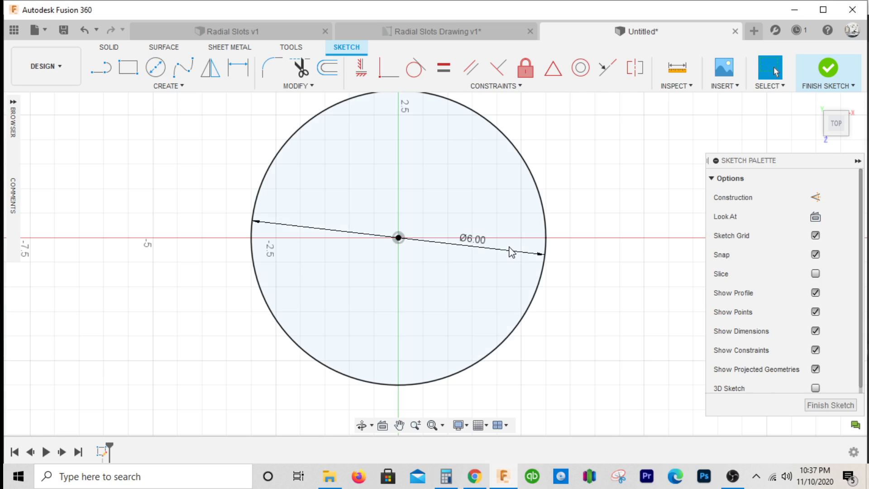
Add a concentric 4 in diameter circle at the origin and go back to the reference drawing.
{"action": "left_click", "coordinate": [398, 237]}
{"action": "type", "text": "4"}
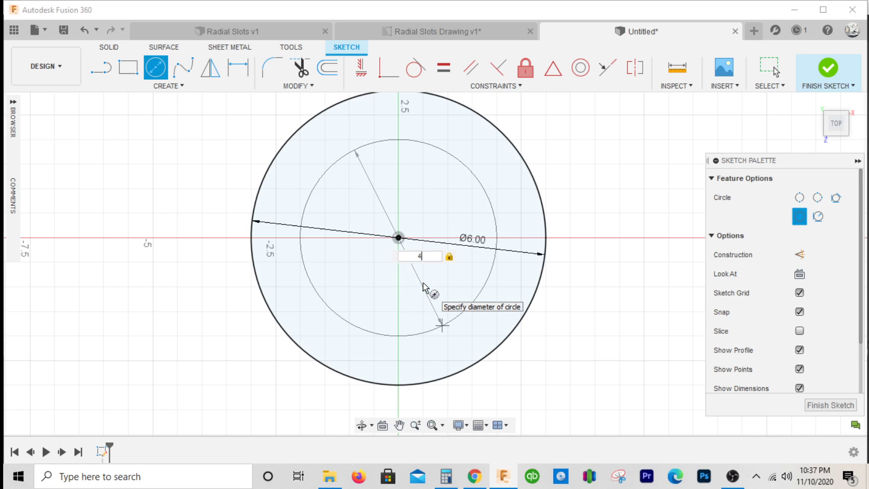
{"action": "key", "text": "Return"}
{"action": "key", "text": "Escape"}
{"action": "scroll", "coordinate": [446, 249], "scroll_direction": "down", "scroll_amount": 1}
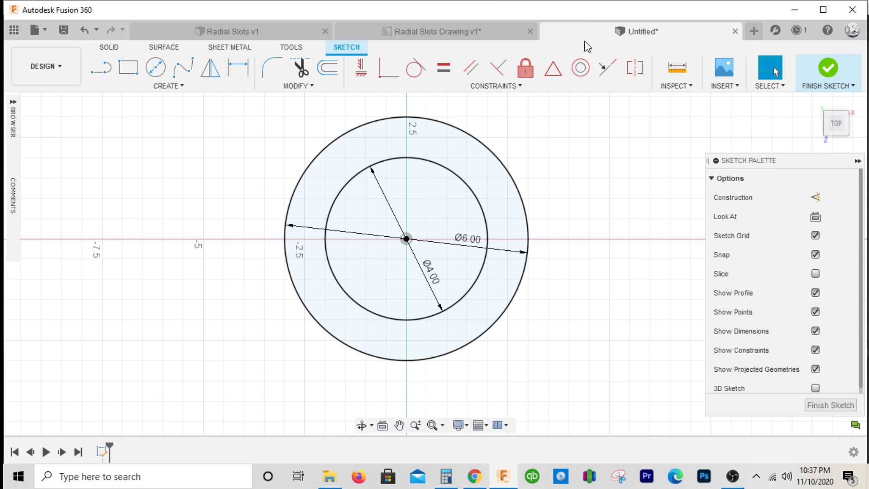
{"action": "left_click", "coordinate": [421, 32]}
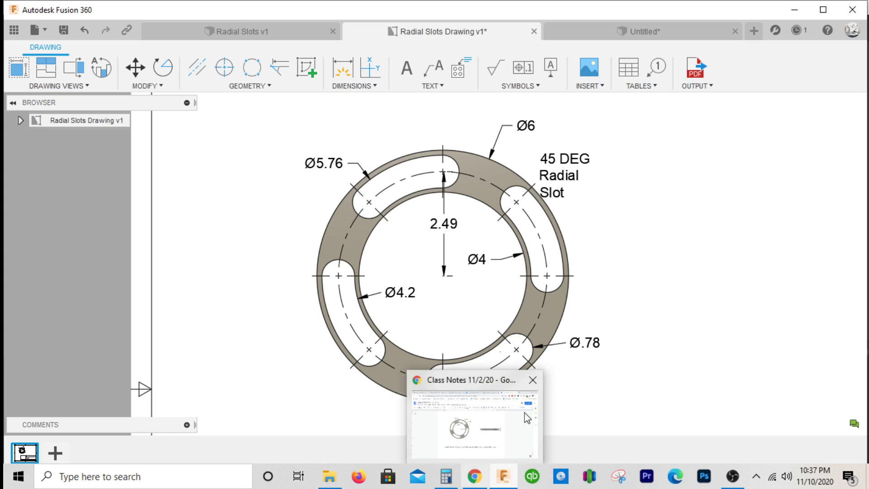
Draw a 0.78 in diameter circle centred on the vertical axis above the ring.
{"action": "left_click", "coordinate": [612, 27]}
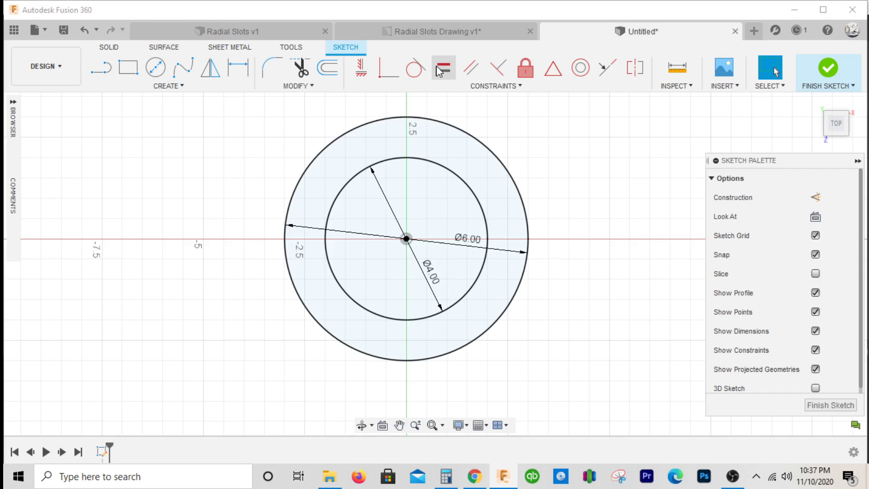
{"action": "left_click", "coordinate": [161, 72]}
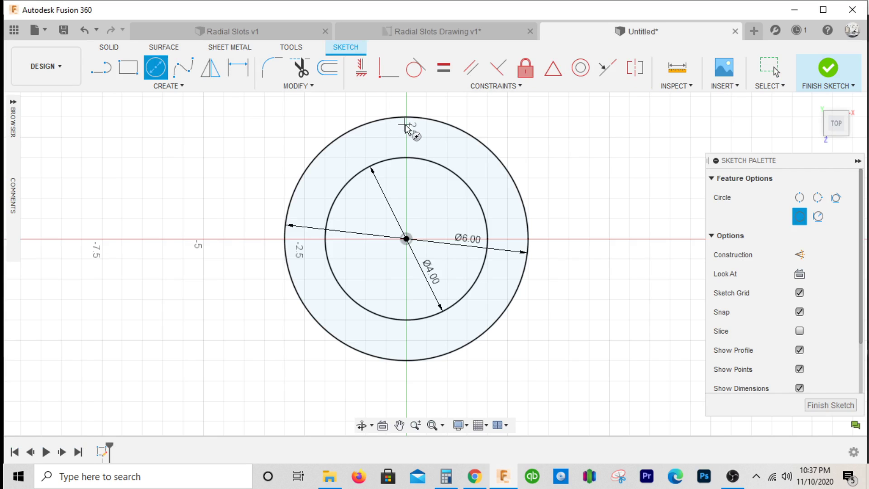
{"action": "scroll", "coordinate": [405, 143], "scroll_direction": "up", "scroll_amount": 5}
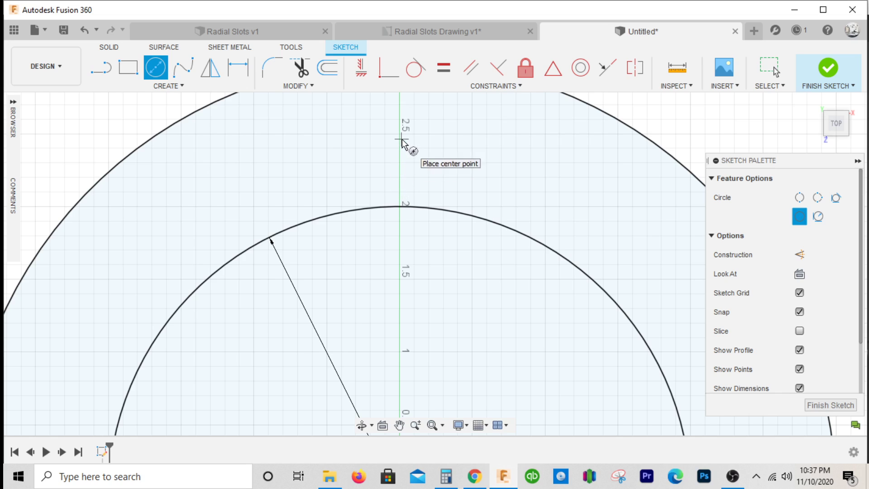
{"action": "left_click", "coordinate": [399, 133]}
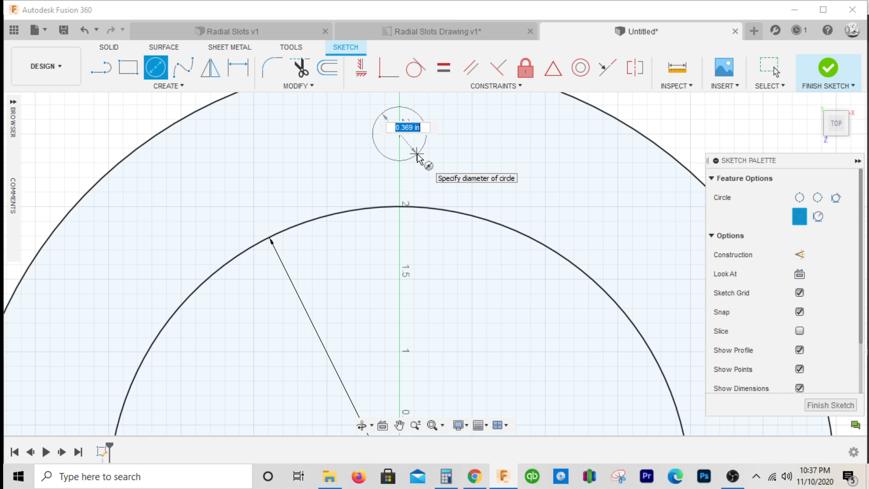
{"action": "key", "text": "BackSpace"}
{"action": "type", "text": ".78"}
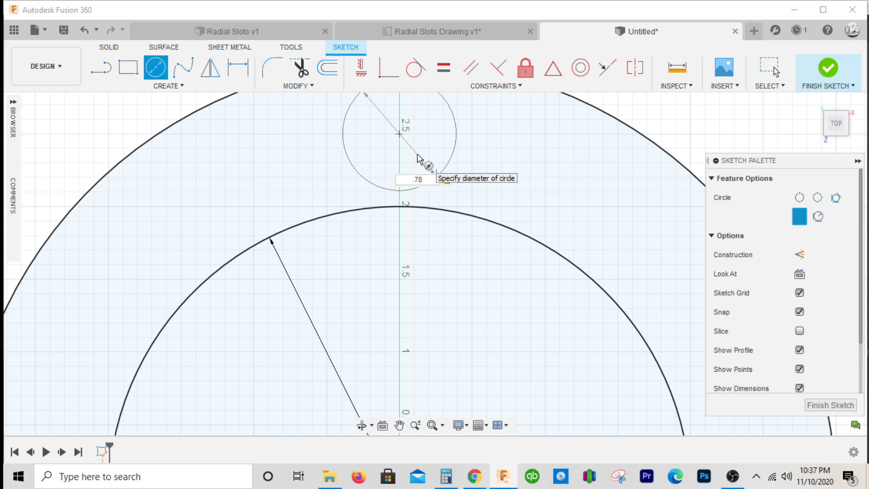
{"action": "key", "text": "Return"}
{"action": "key", "text": "Escape"}
{"action": "scroll", "coordinate": [423, 170], "scroll_direction": "down", "scroll_amount": 4}
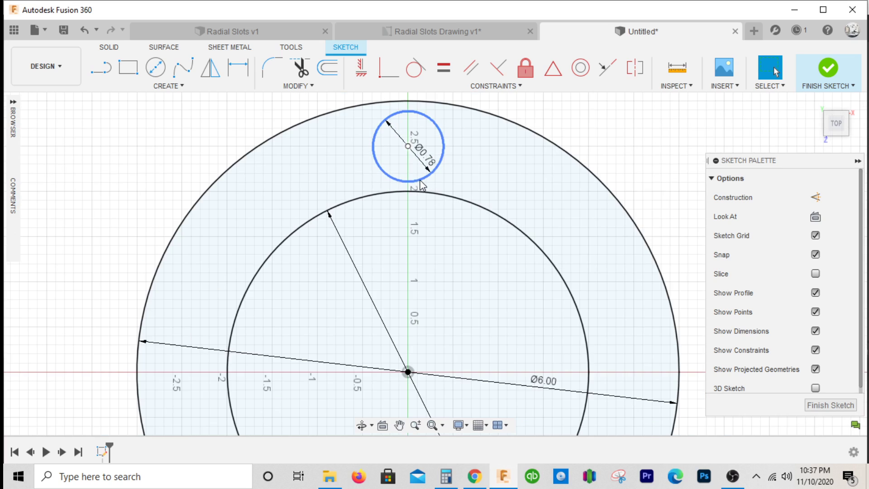
Dimension the small circle's centre 2.49 in from the origin.
{"action": "key", "text": "d"}
{"action": "left_click", "coordinate": [407, 146]}
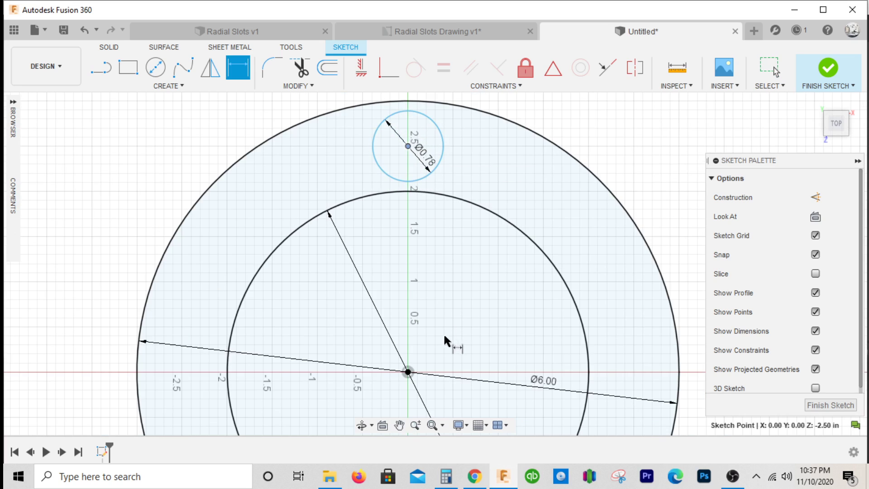
{"action": "left_click", "coordinate": [408, 372]}
{"action": "left_click", "coordinate": [442, 314]}
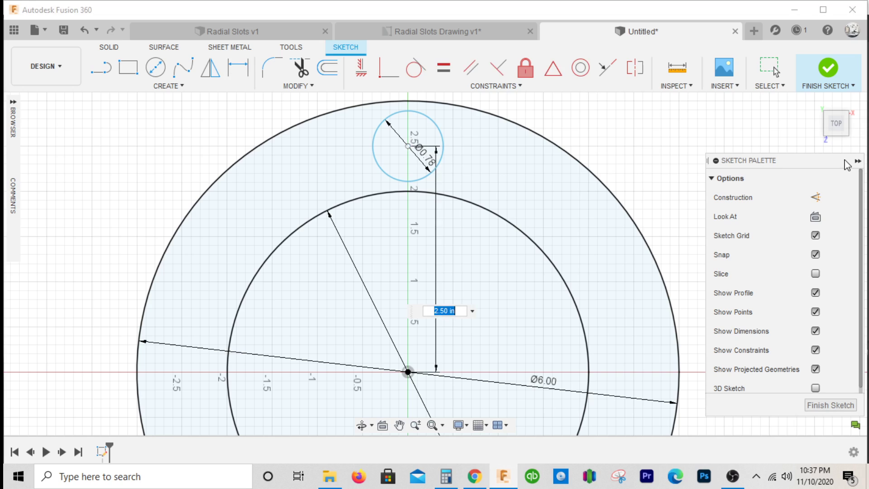
{"action": "type", "text": "2.49"}
{"action": "key", "text": "Return"}
{"action": "scroll", "coordinate": [369, 141], "scroll_direction": "down", "scroll_amount": 2}
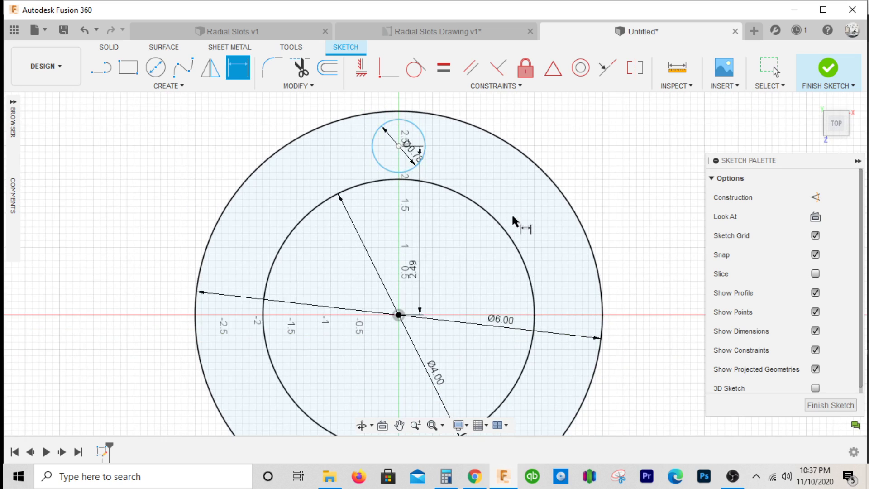
{"action": "scroll", "coordinate": [513, 221], "scroll_direction": "down", "scroll_amount": 2}
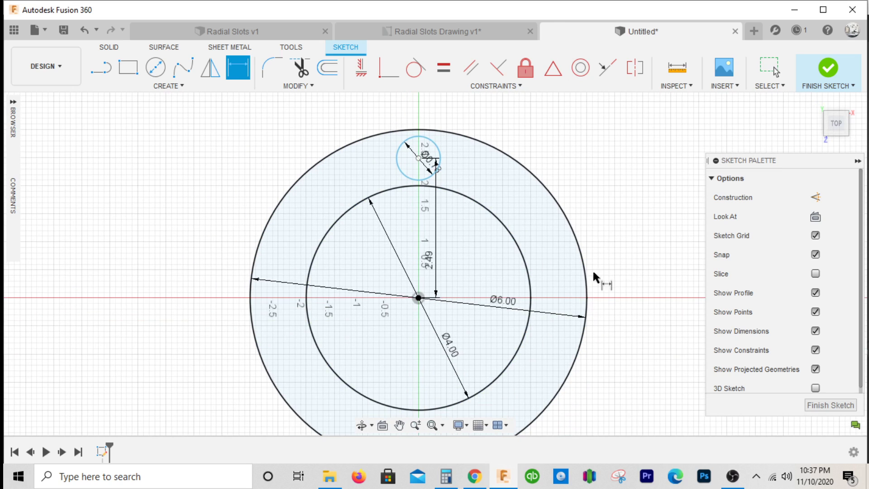
After checking the drawing, draw a 5.76 in diameter circle at the origin.
{"action": "left_click", "coordinate": [482, 31]}
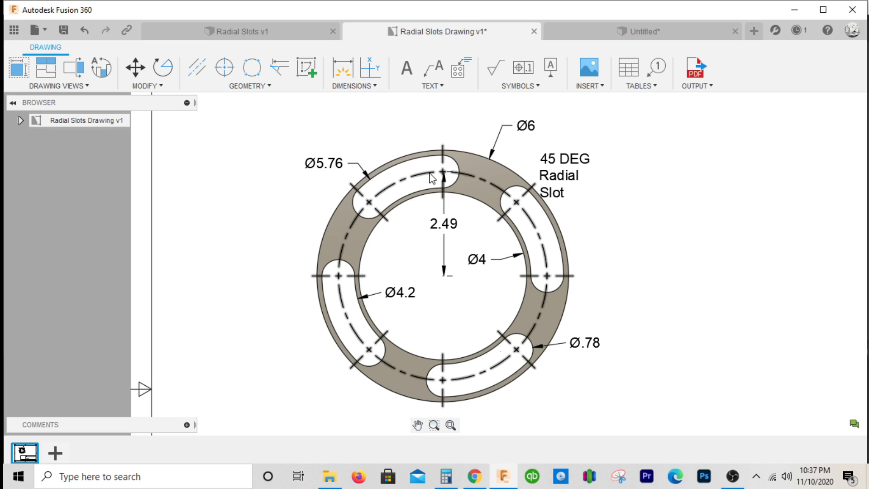
{"action": "scroll", "coordinate": [382, 183], "scroll_direction": "up", "scroll_amount": 1}
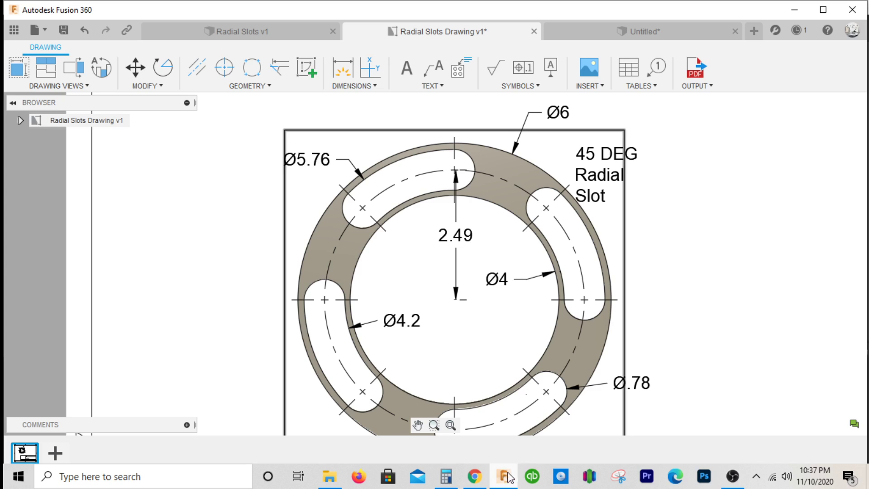
{"action": "left_click", "coordinate": [607, 36]}
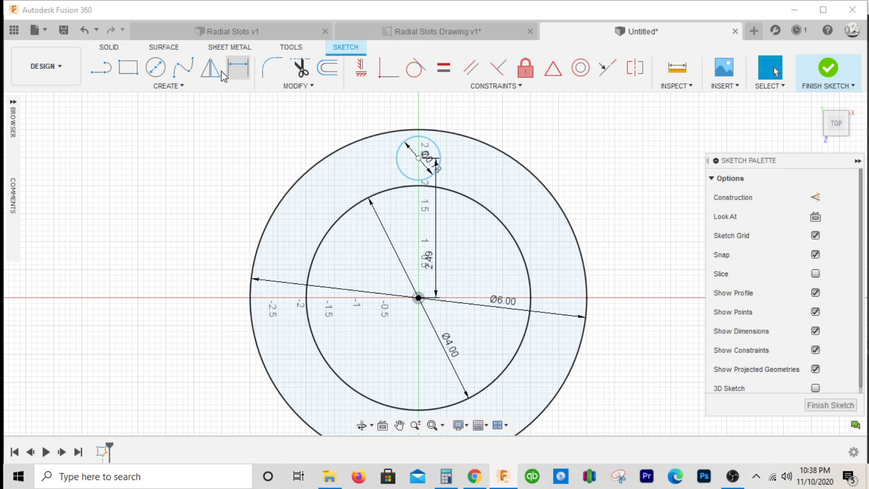
{"action": "left_click", "coordinate": [156, 67]}
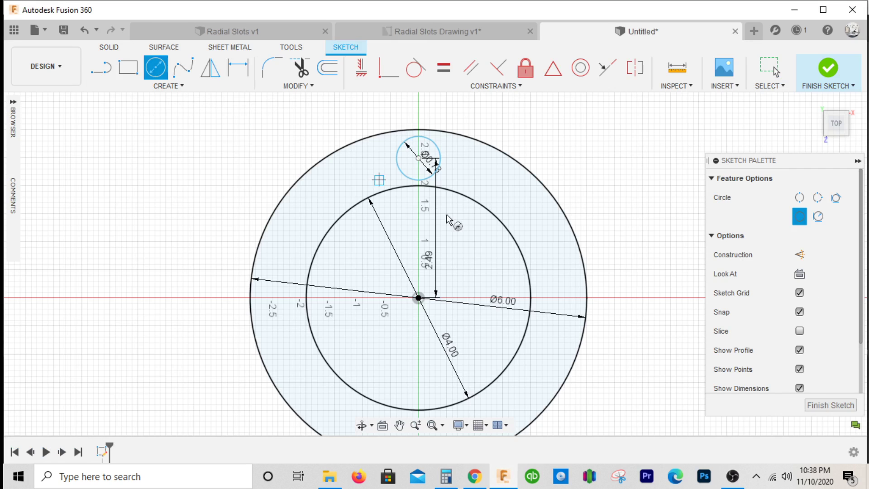
{"action": "left_click", "coordinate": [419, 298]}
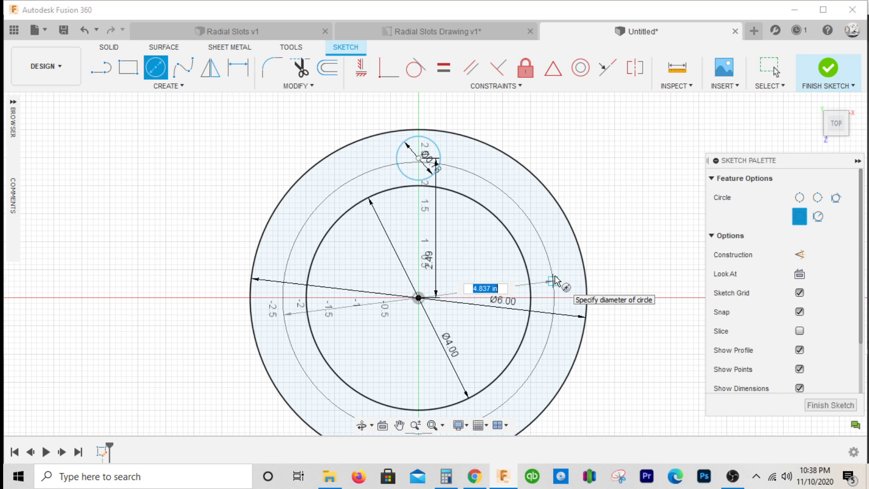
{"action": "type", "text": "5.76"}
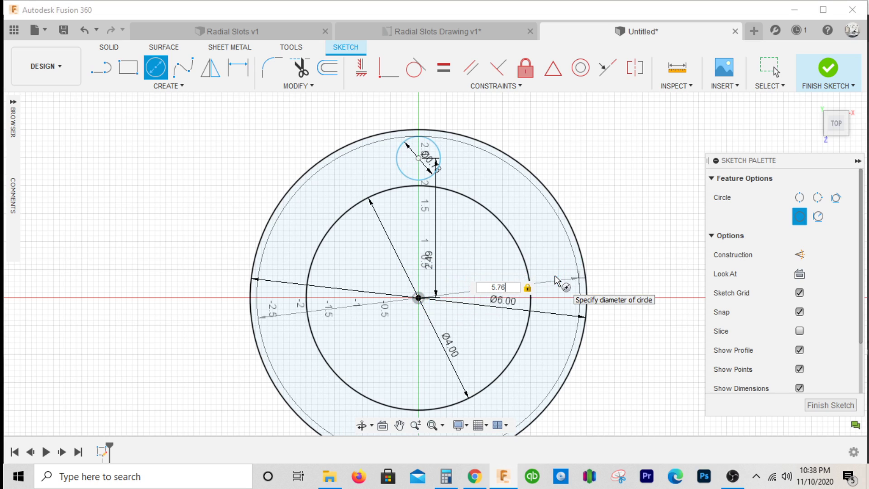
{"action": "key", "text": "Return"}
{"action": "key", "text": "Escape"}
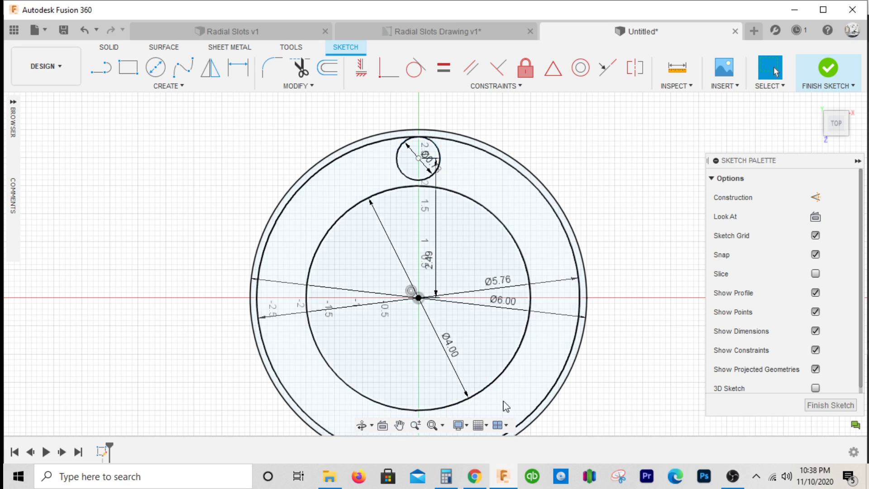
Check the drawing again, then add a 4.2 in diameter circle at the origin.
{"action": "left_click", "coordinate": [493, 30]}
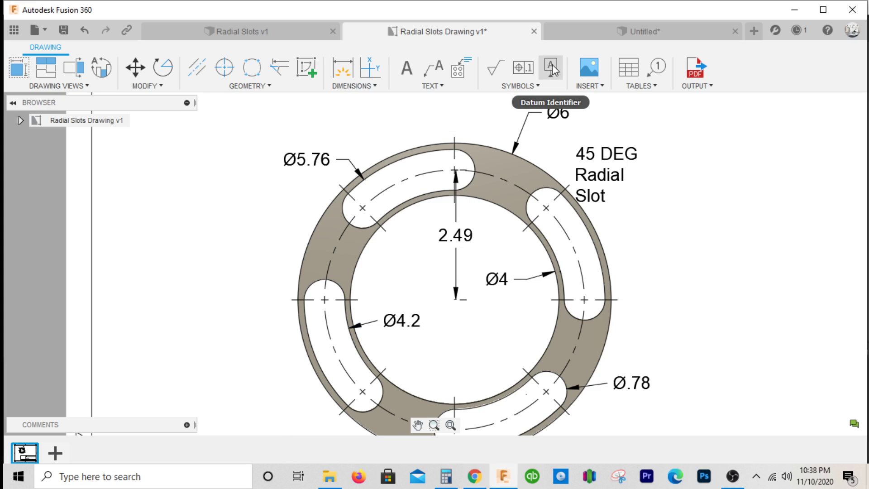
{"action": "left_click", "coordinate": [602, 28]}
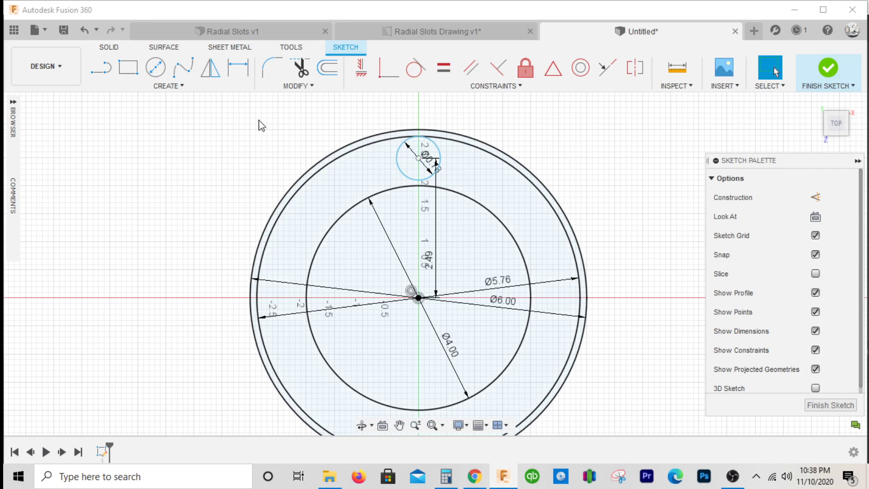
{"action": "left_click", "coordinate": [156, 68]}
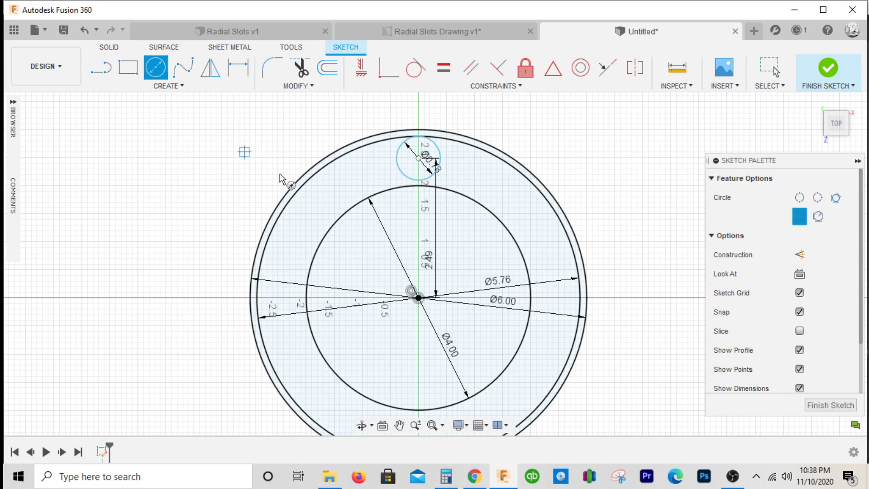
{"action": "left_click", "coordinate": [420, 298]}
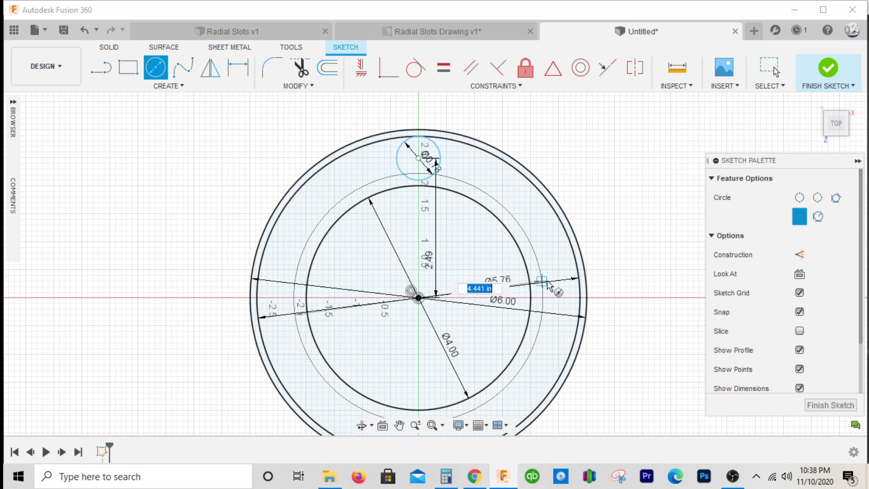
{"action": "type", "text": "4.2"}
{"action": "key", "text": "Return"}
{"action": "key", "text": "Escape"}
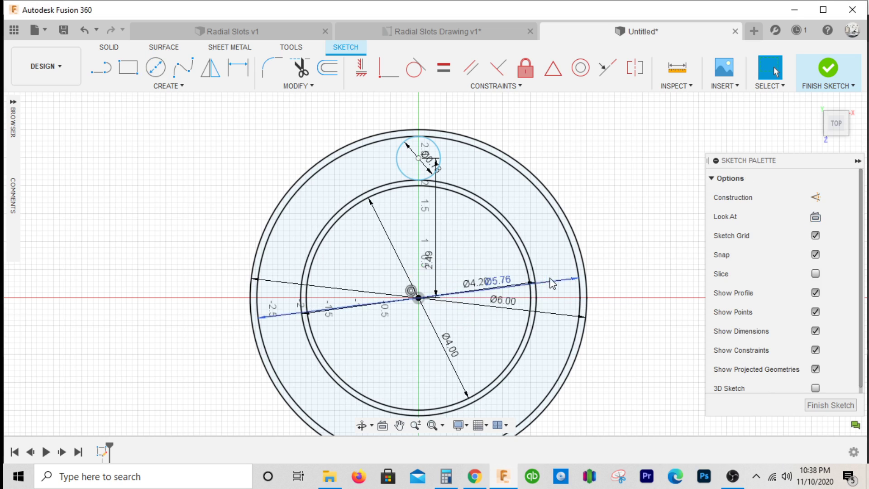
{"action": "scroll", "coordinate": [434, 126], "scroll_direction": "up", "scroll_amount": 5}
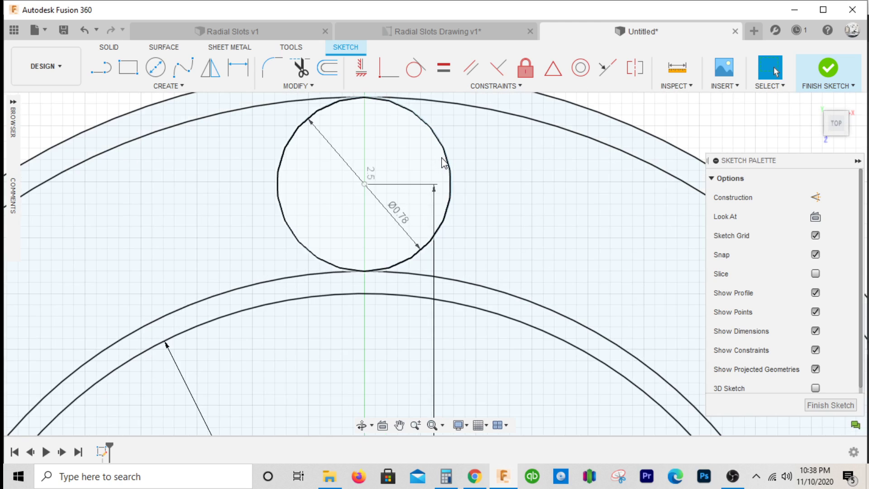
Delete the old top circle and draw a vertical line from the Ø5.76 circle to the Ø4.20 circle.
{"action": "left_click", "coordinate": [445, 163]}
{"action": "key", "text": "Delete"}
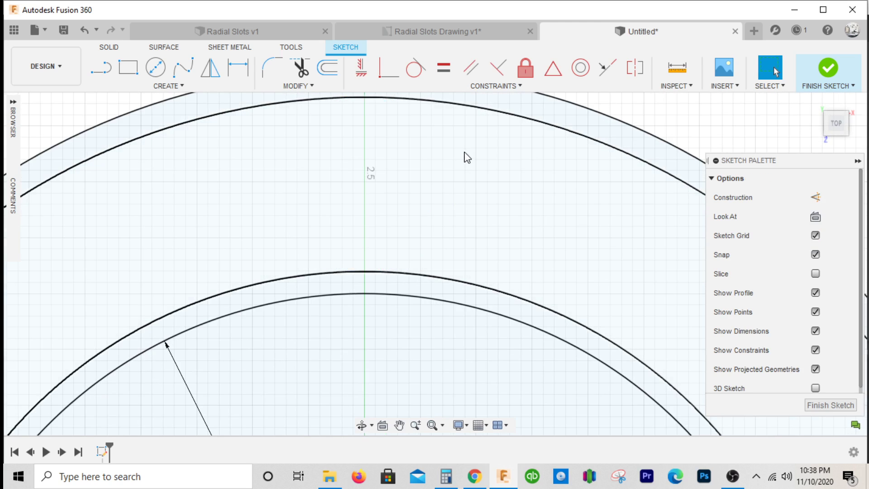
{"action": "scroll", "coordinate": [291, 160], "scroll_direction": "down", "scroll_amount": 2}
{"action": "left_click", "coordinate": [101, 68]}
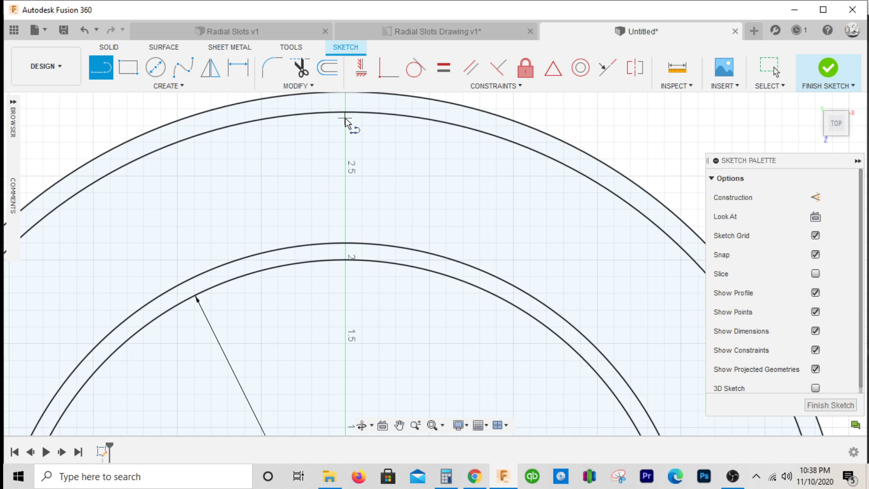
{"action": "left_click", "coordinate": [345, 112]}
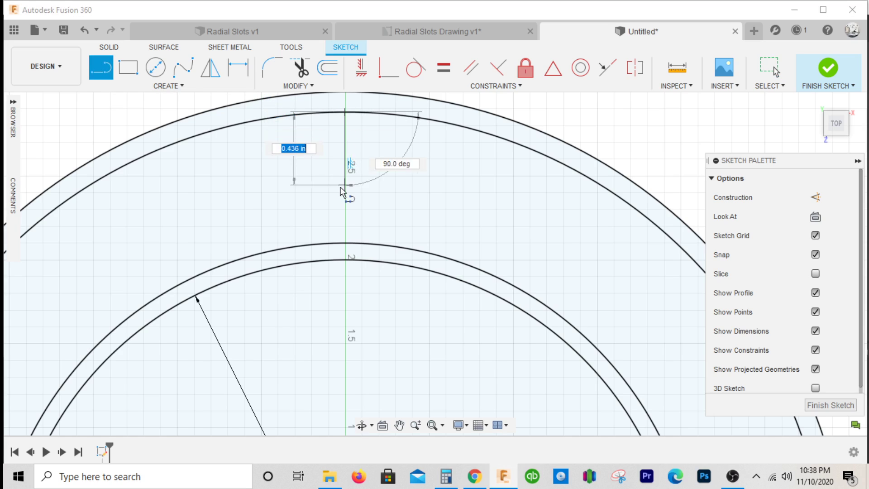
{"action": "left_click", "coordinate": [345, 243]}
{"action": "key", "text": "Escape"}
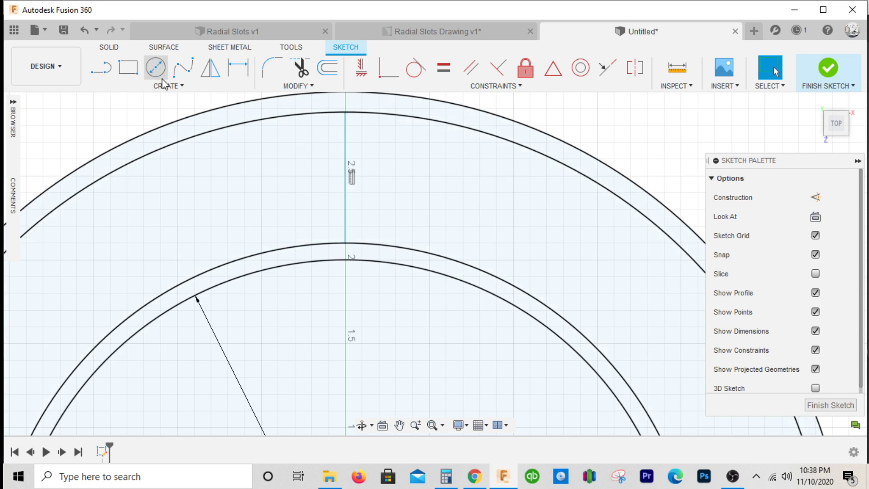
Add a 0.78 in circle at the line's midpoint and make the line construction geometry.
{"action": "left_click", "coordinate": [155, 68]}
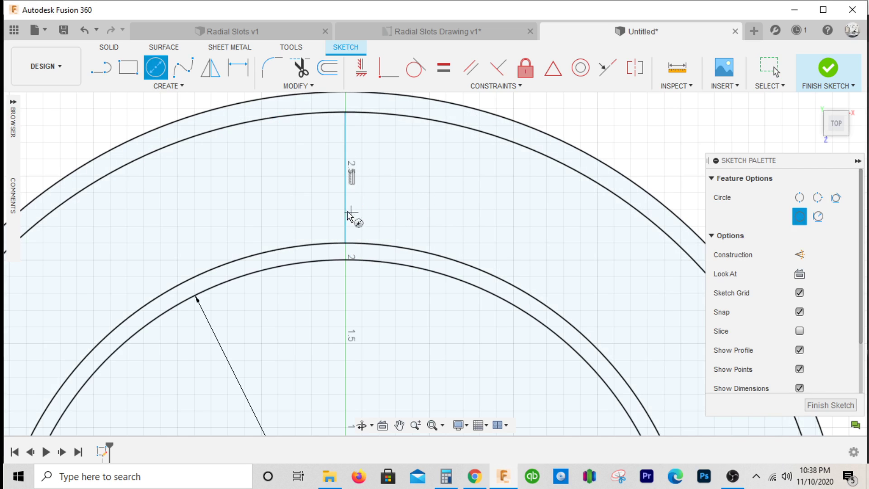
{"action": "left_click", "coordinate": [345, 178]}
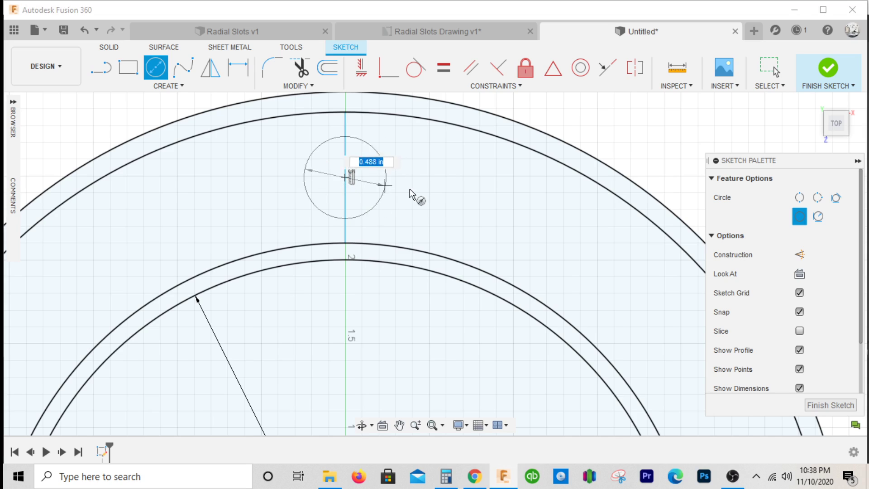
{"action": "key", "text": "BackSpace"}
{"action": "type", "text": ".78"}
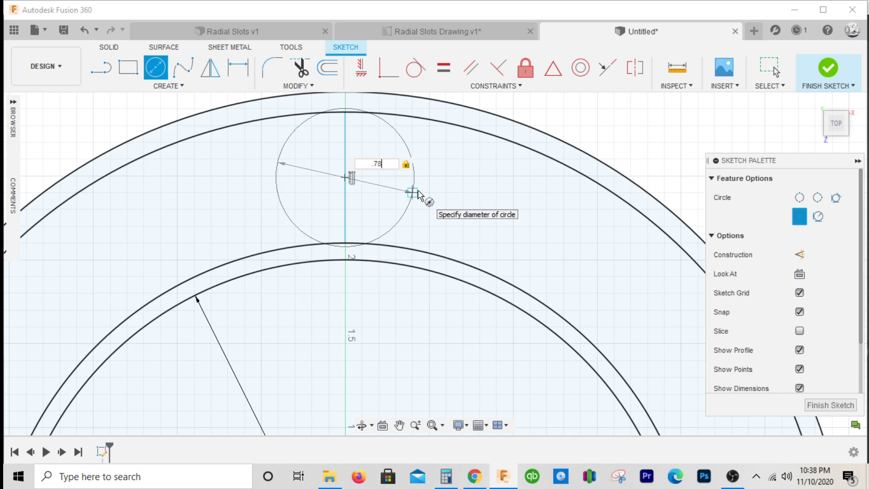
{"action": "key", "text": "Return"}
{"action": "key", "text": "Escape"}
{"action": "left_click", "coordinate": [345, 225]}
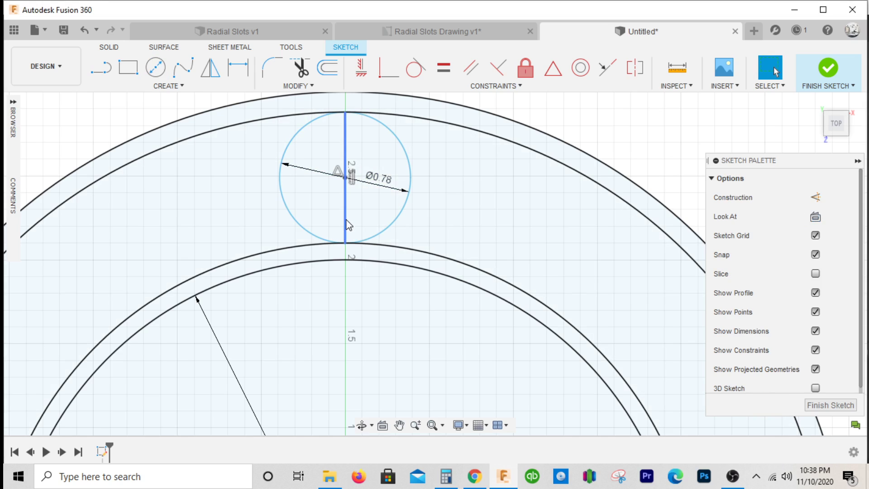
{"action": "key", "text": "x"}
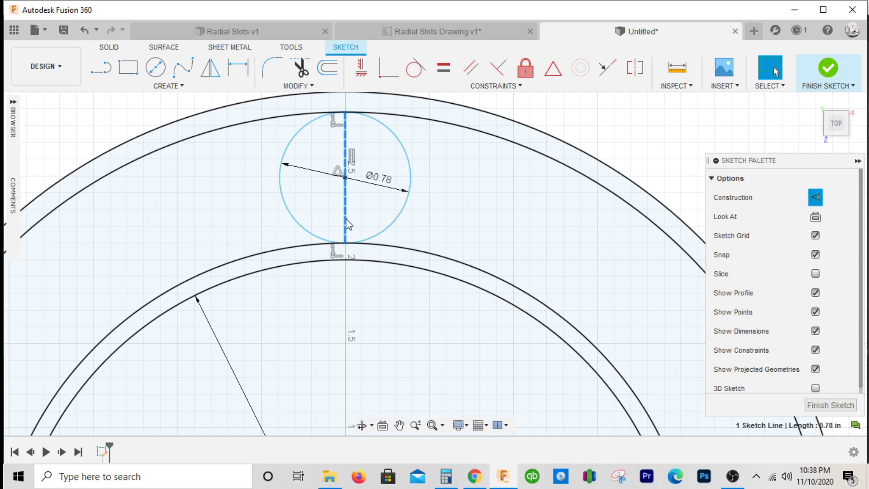
{"action": "left_click", "coordinate": [408, 193]}
{"action": "scroll", "coordinate": [416, 191], "scroll_direction": "down", "scroll_amount": 3}
{"action": "scroll", "coordinate": [416, 195], "scroll_direction": "down", "scroll_amount": 2}
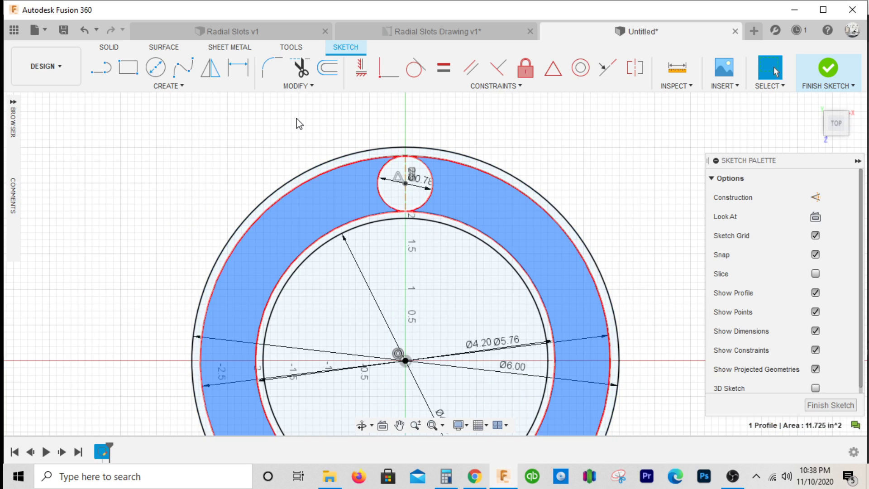
Circular-pattern the Ø0.78 circle around the outer circle's centre, raising the quantity to 8.
{"action": "left_click", "coordinate": [185, 89]}
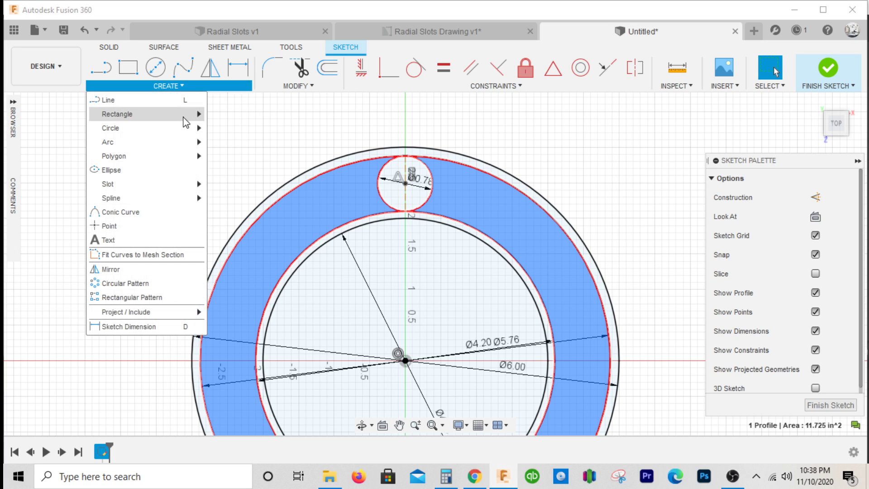
{"action": "left_click", "coordinate": [172, 284]}
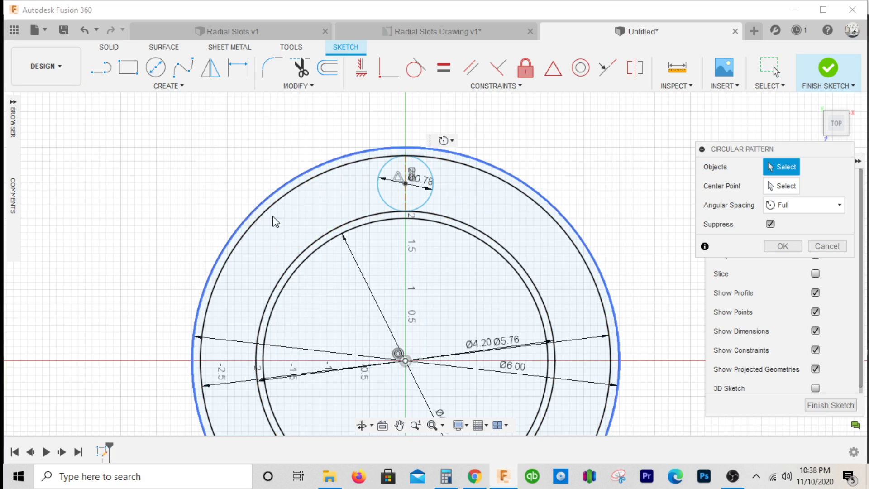
{"action": "left_click", "coordinate": [432, 192]}
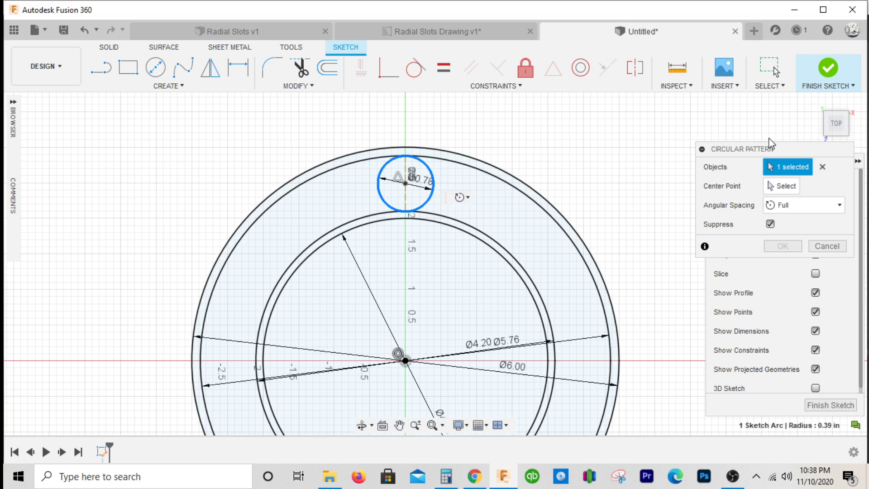
{"action": "left_click", "coordinate": [782, 186]}
{"action": "left_click", "coordinate": [561, 220]}
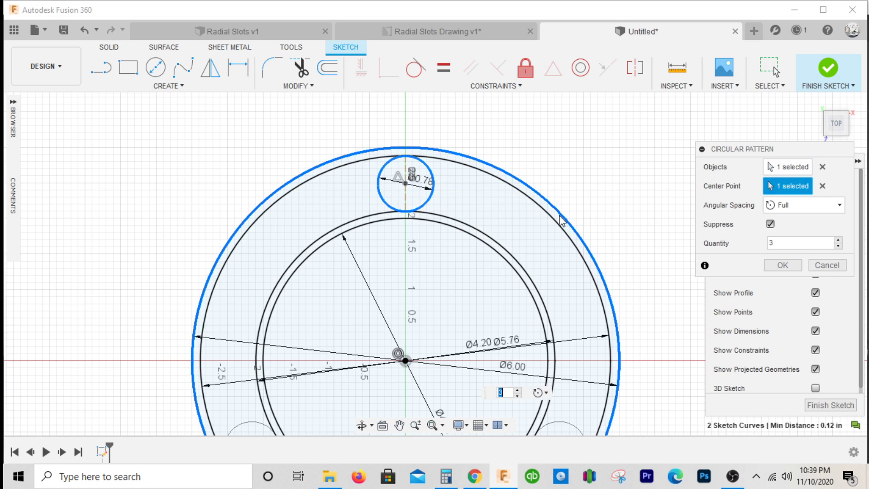
{"action": "scroll", "coordinate": [560, 213], "scroll_direction": "down", "scroll_amount": 3}
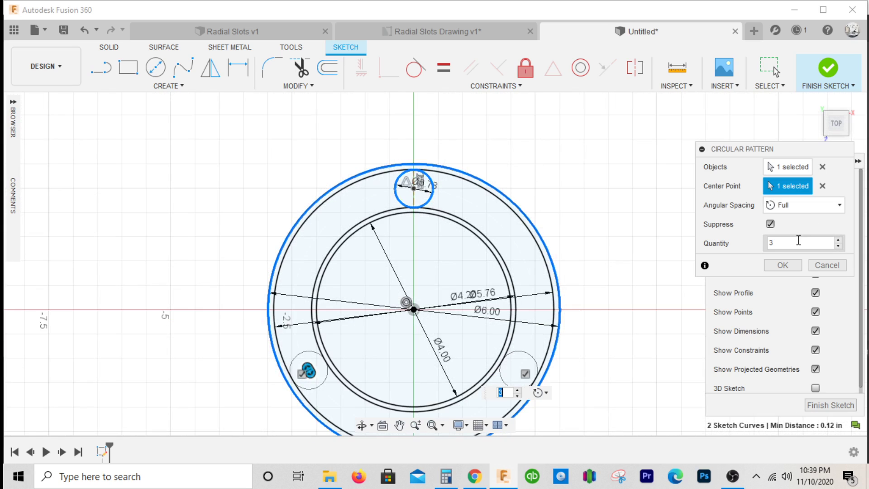
{"action": "left_click", "coordinate": [838, 240]}
{"action": "left_click", "coordinate": [838, 240]}
{"action": "left_click", "coordinate": [838, 241]}
{"action": "left_click", "coordinate": [838, 240]}
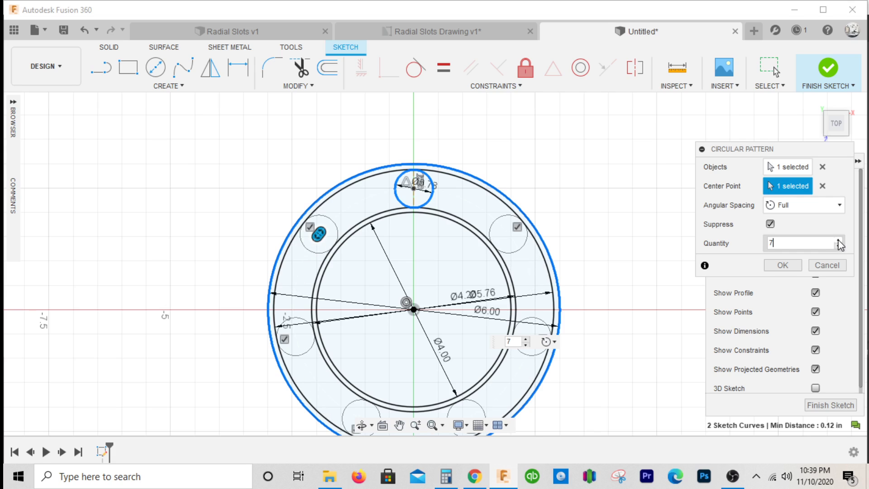
{"action": "left_click", "coordinate": [838, 241]}
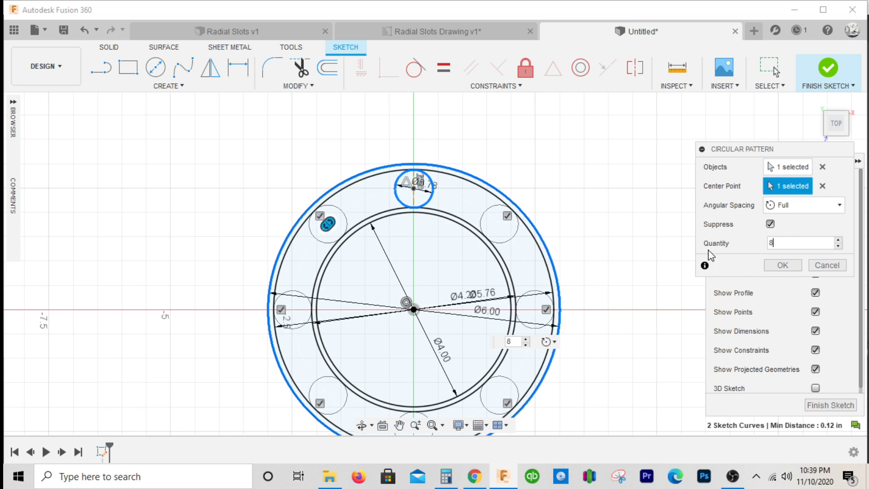
Compute 360 ÷ 45 = 8 in Calculator, redoing a mistyped first entry, and move the window aside.
{"action": "left_click", "coordinate": [446, 476]}
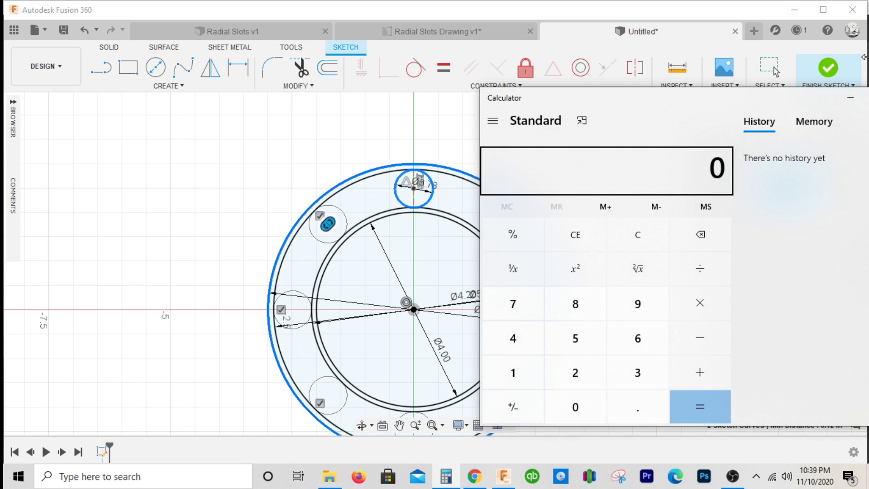
{"action": "type", "text": "360 ÷ "}
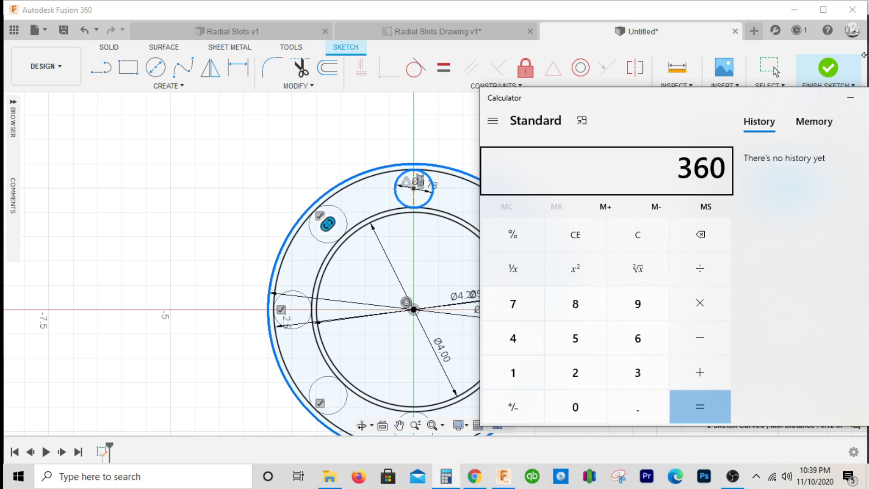
{"action": "type", "text": "453"}
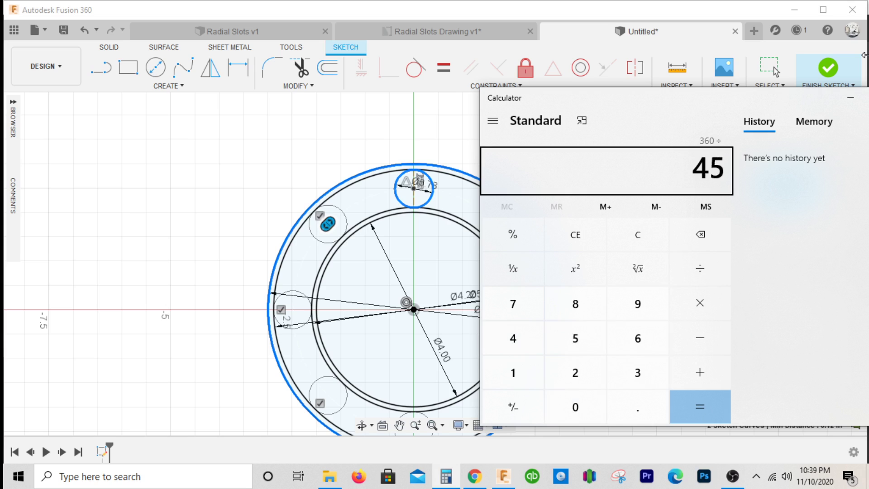
{"action": "key", "text": "Return"}
{"action": "key", "text": "Escape"}
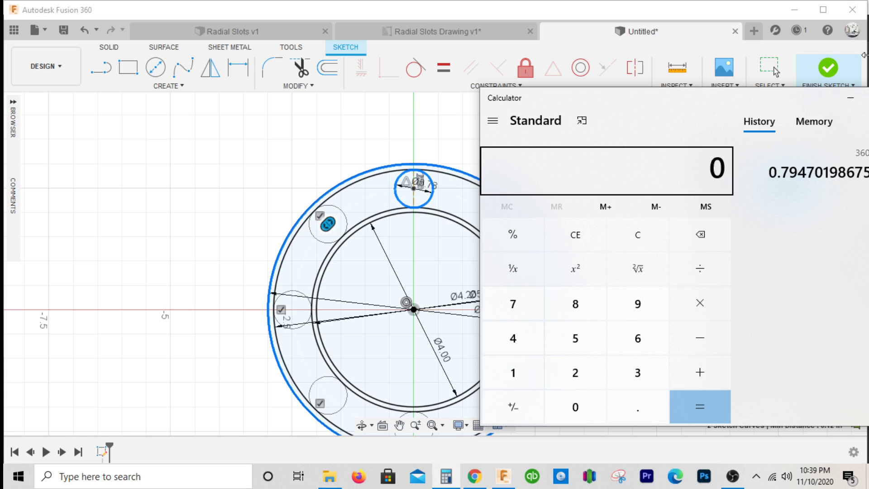
{"action": "type", "text": "360"}
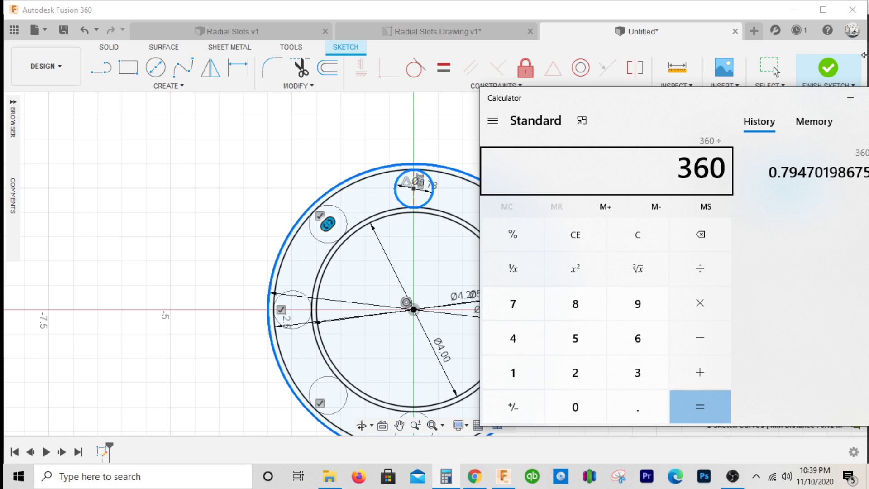
{"action": "type", "text": "45"}
{"action": "key", "text": "Return"}
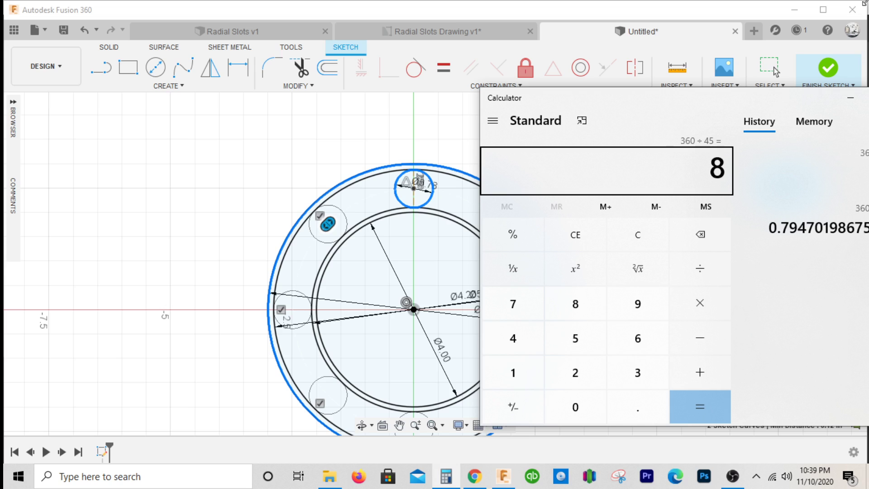
{"action": "left_click_drag", "start_coordinate": [780, 98], "coordinate": [655, 104]}
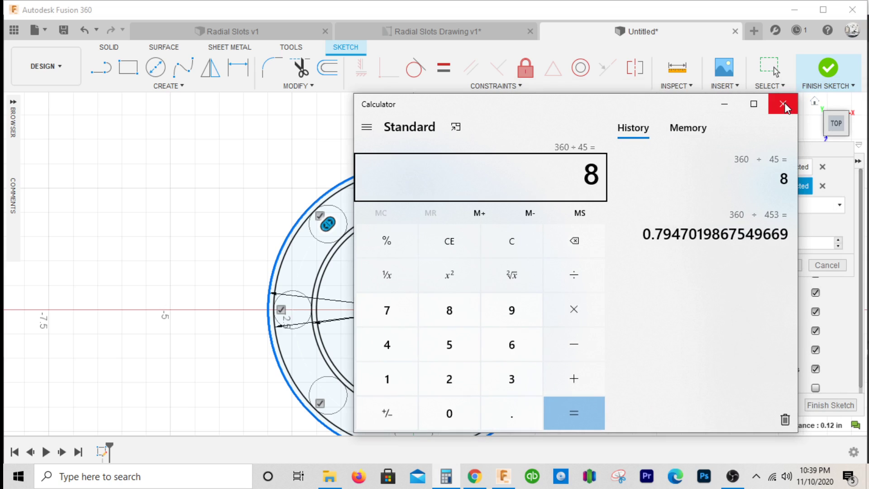
Close Calculator, confirm the 8-copy circular pattern, and view the Radial Slots Drawing v1.
{"action": "left_click", "coordinate": [783, 104]}
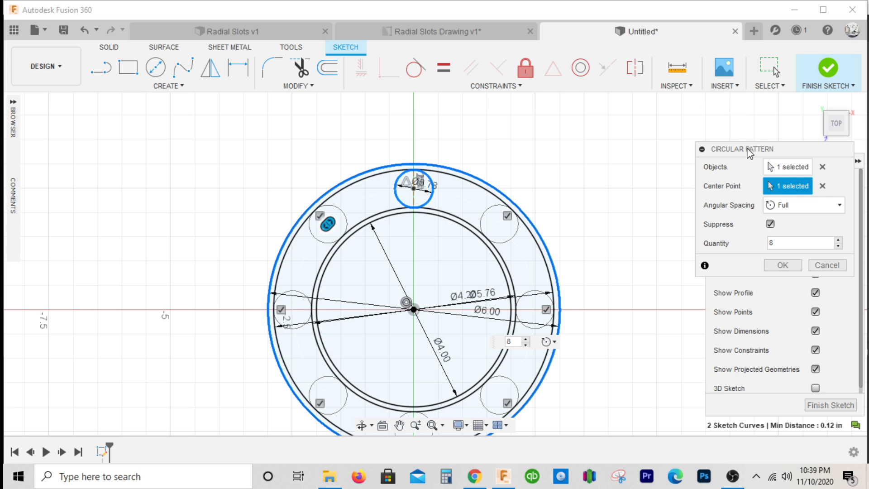
{"action": "left_click_drag", "start_coordinate": [749, 151], "coordinate": [688, 119]}
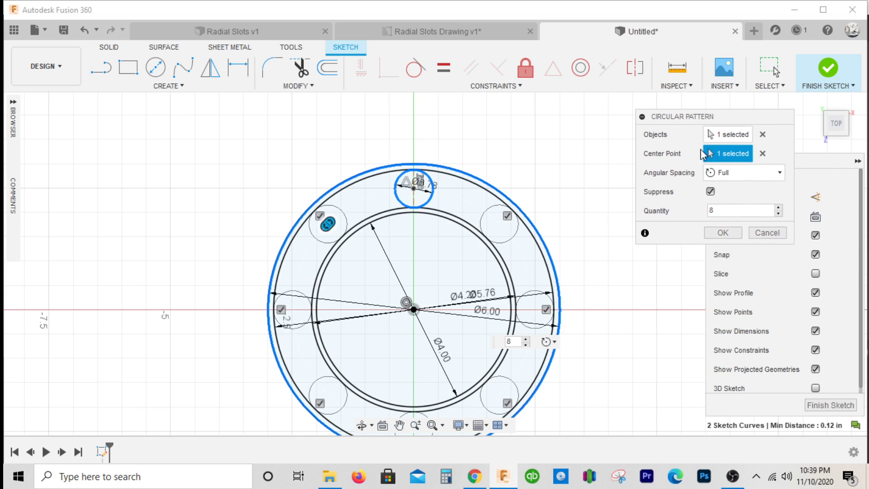
{"action": "left_click", "coordinate": [726, 234]}
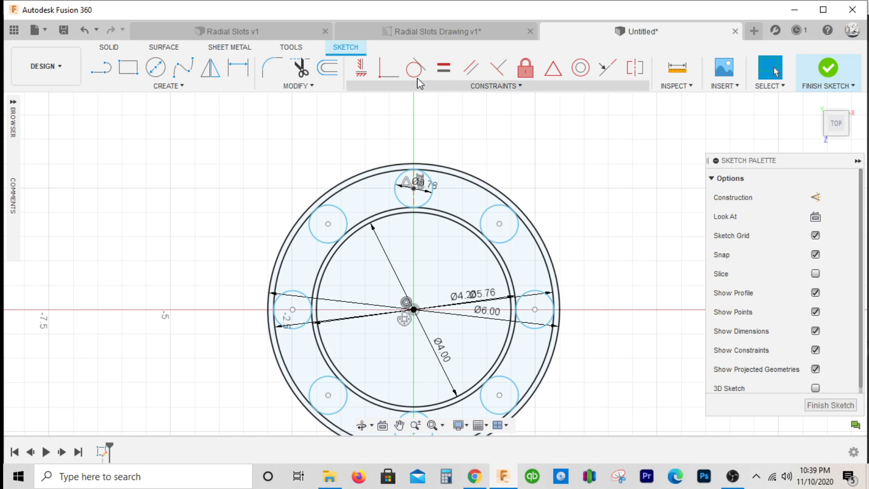
{"action": "left_click", "coordinate": [417, 33]}
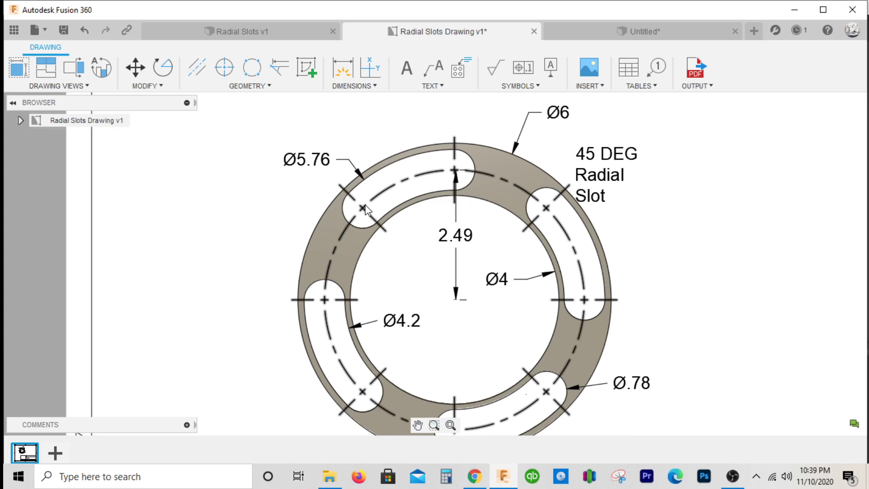
Trim the first ring arc segments between the top slot circles.
{"action": "left_click", "coordinate": [597, 38]}
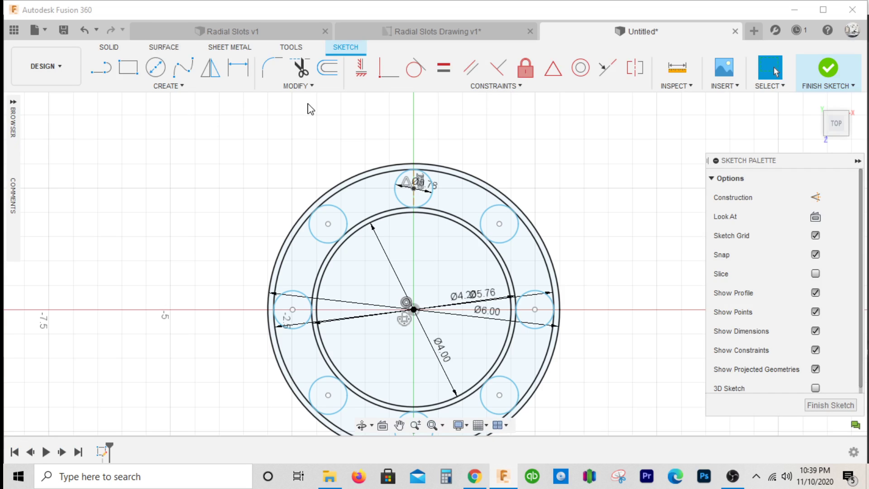
{"action": "left_click", "coordinate": [299, 66]}
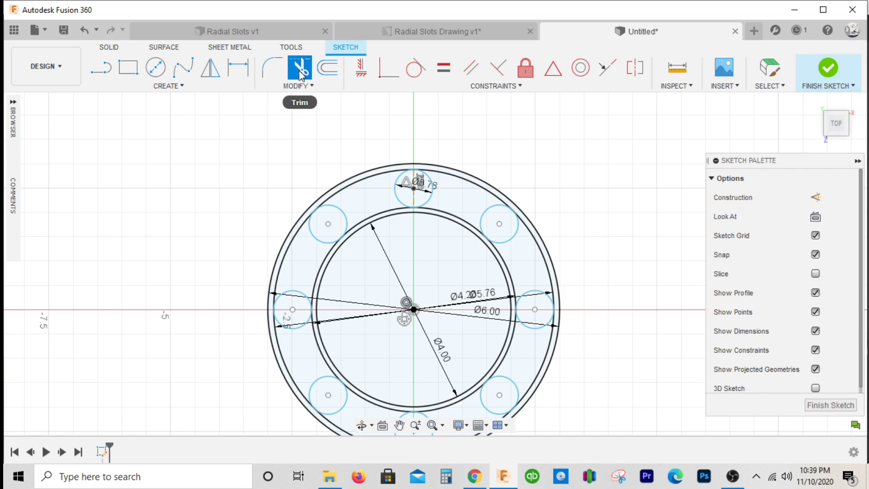
{"action": "left_click", "coordinate": [446, 181]}
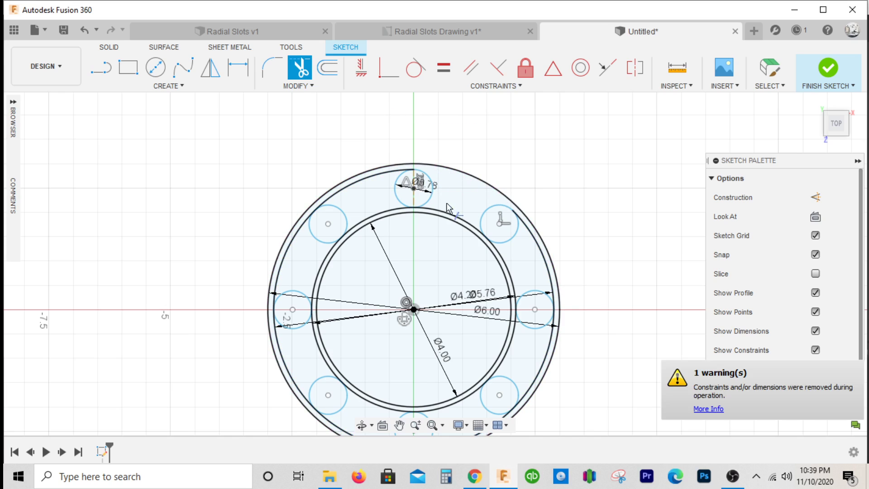
{"action": "left_click", "coordinate": [451, 213]}
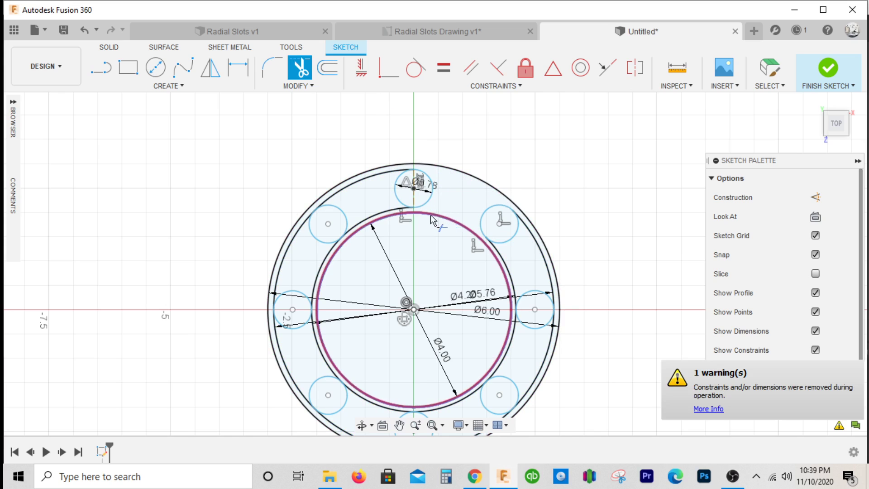
{"action": "left_click", "coordinate": [326, 261]}
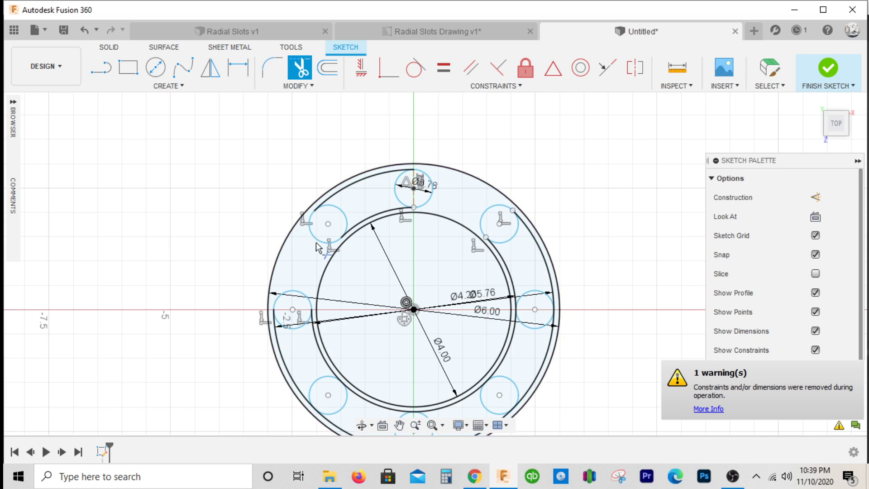
Compare with the reference drawing and check the Ø5.76 and Ø4.20 arcs' radii.
{"action": "left_click", "coordinate": [423, 32]}
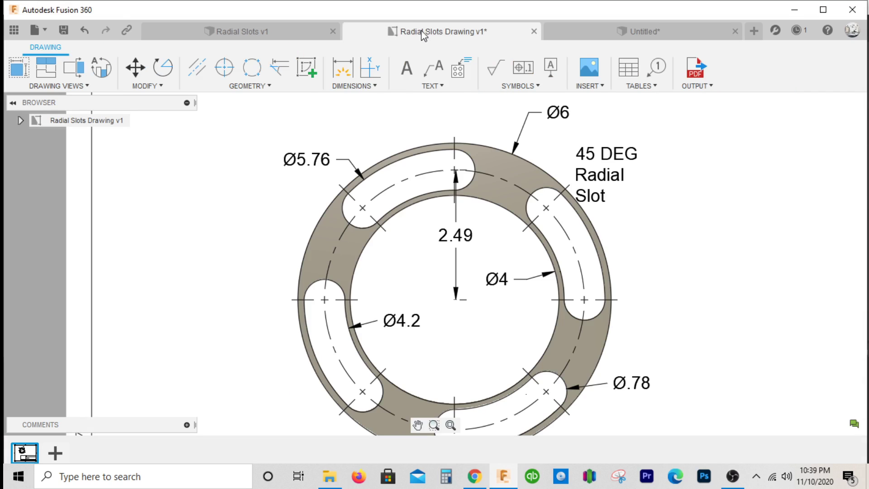
{"action": "left_click", "coordinate": [588, 33]}
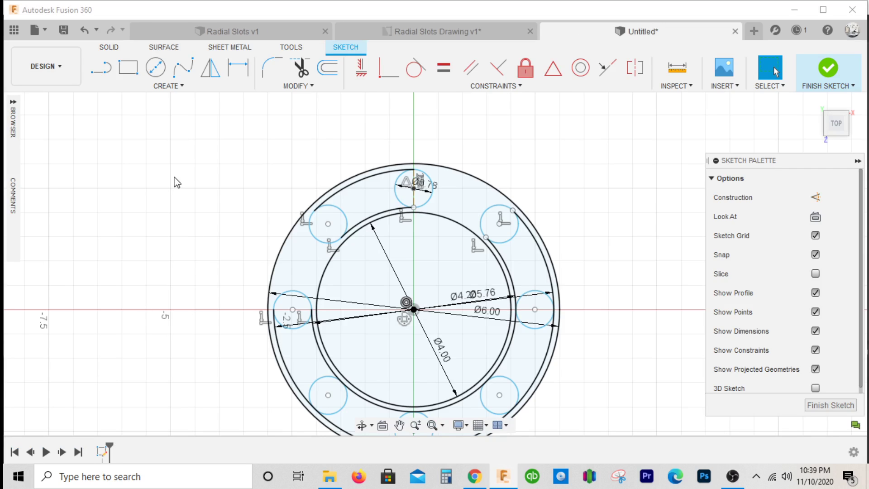
{"action": "scroll", "coordinate": [177, 182], "scroll_direction": "down", "scroll_amount": 1}
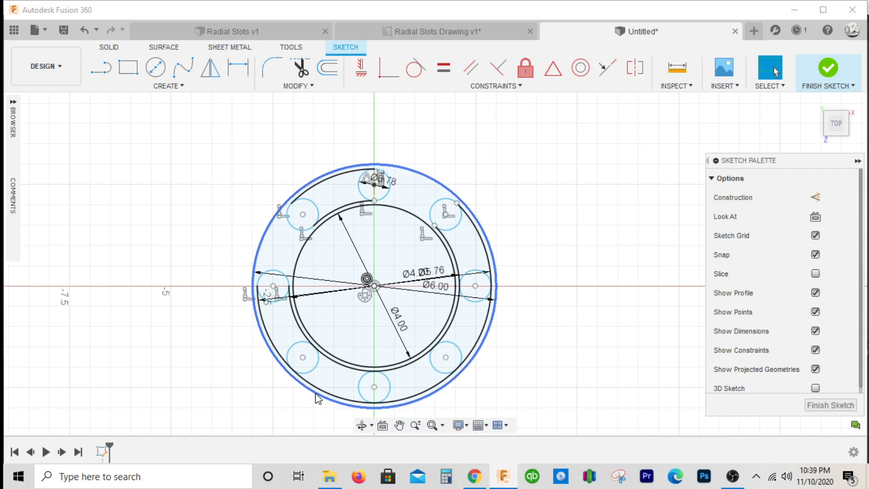
{"action": "left_click", "coordinate": [333, 395]}
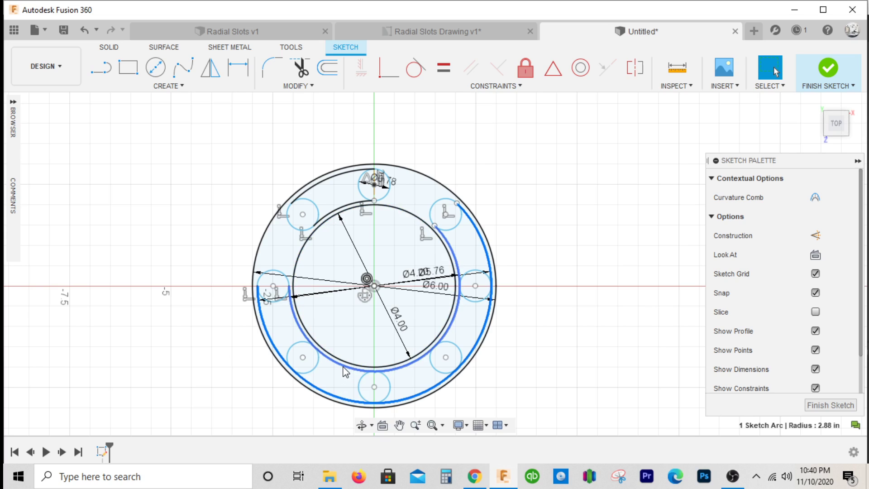
{"action": "left_click", "coordinate": [345, 368]}
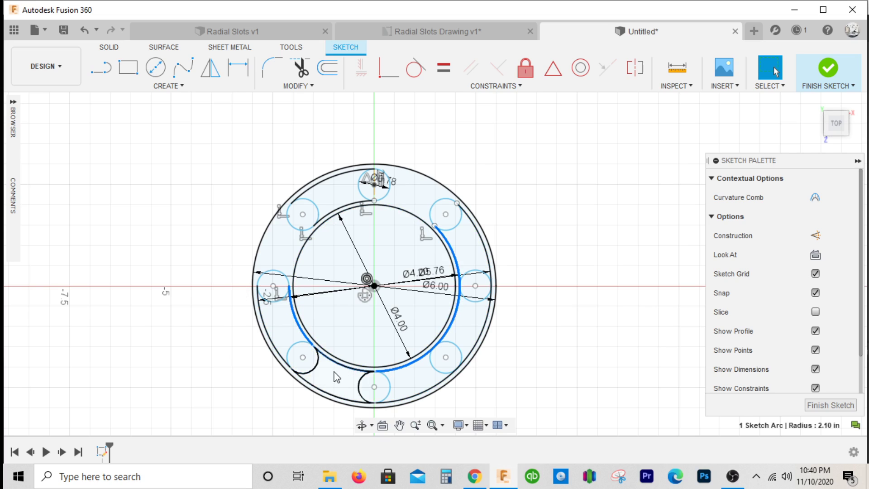
{"action": "key", "text": "Escape"}
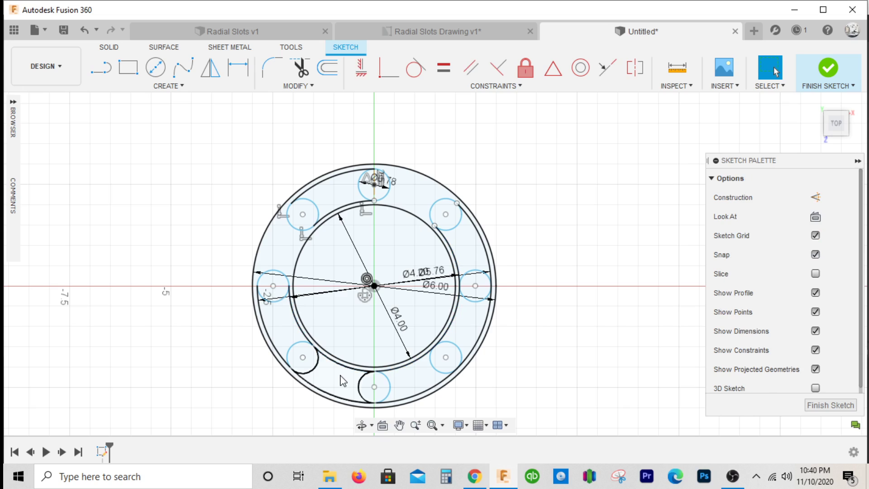
Trim the remaining inner and outer arc segments on the lower-left and right slots.
{"action": "key", "text": "t"}
{"action": "left_click", "coordinate": [337, 369]}
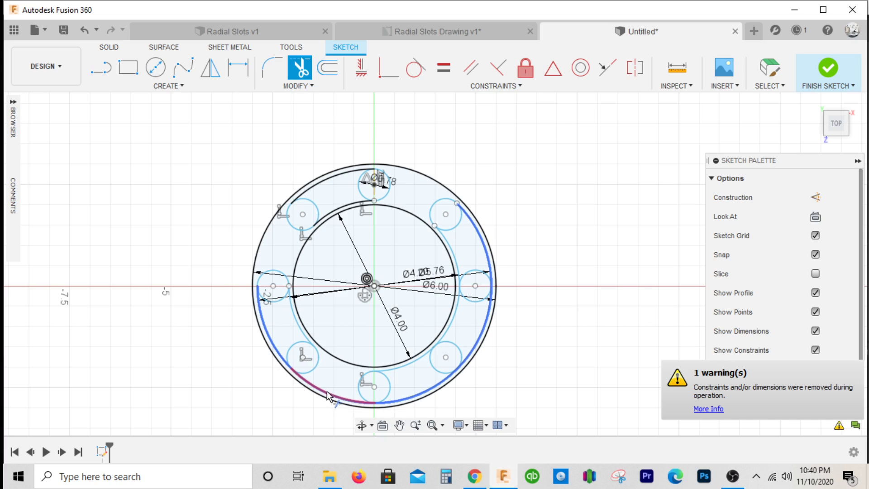
{"action": "left_click", "coordinate": [329, 397]}
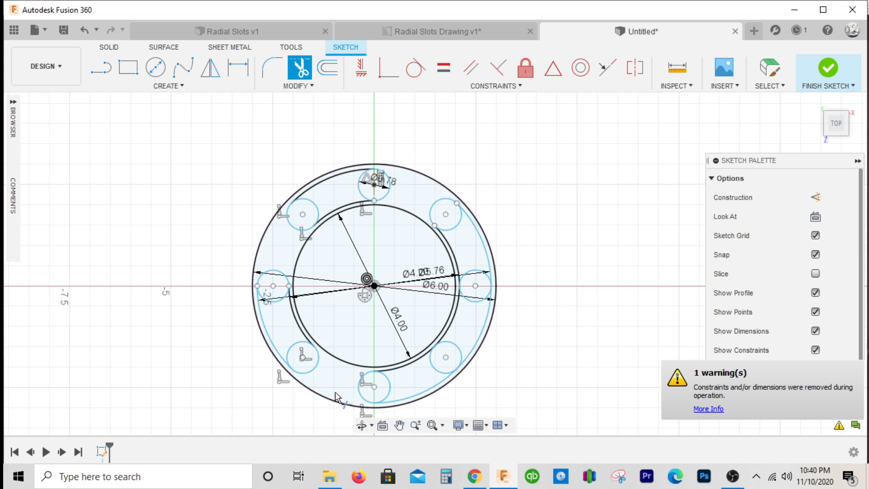
{"action": "left_click", "coordinate": [458, 316]}
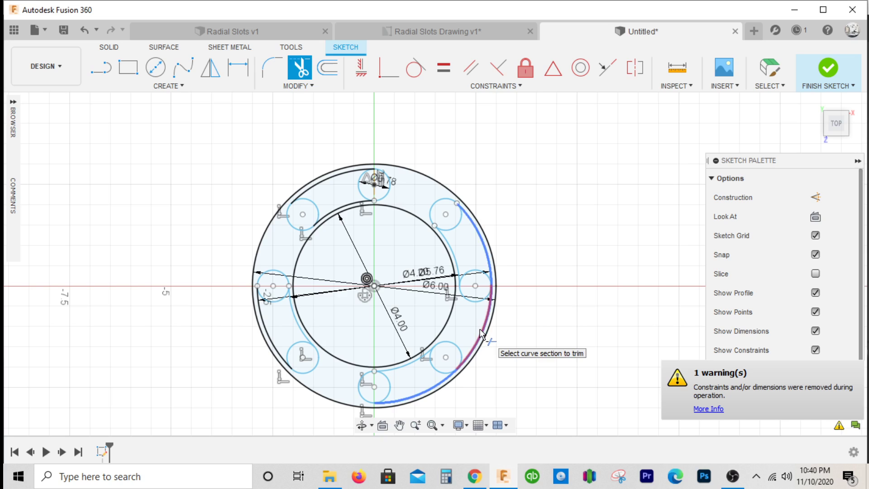
{"action": "left_click", "coordinate": [480, 329]}
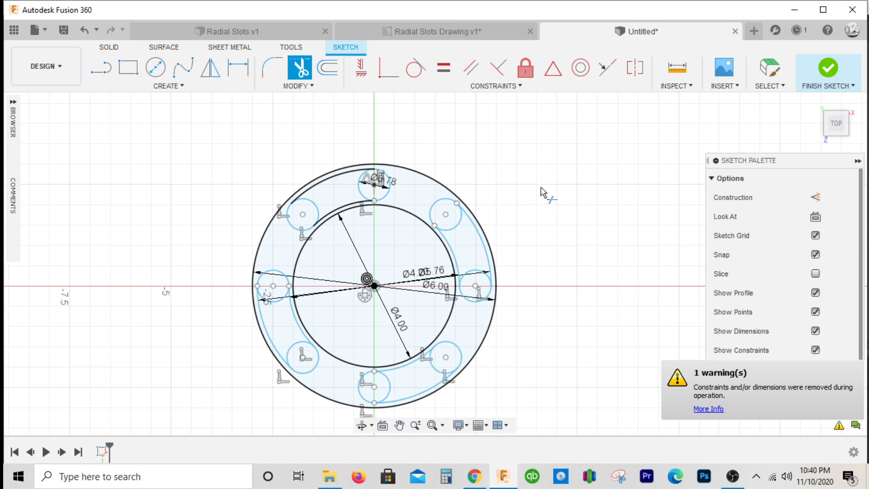
{"action": "scroll", "coordinate": [543, 193], "scroll_direction": "down", "scroll_amount": 2}
{"action": "scroll", "coordinate": [267, 165], "scroll_direction": "up", "scroll_amount": 2}
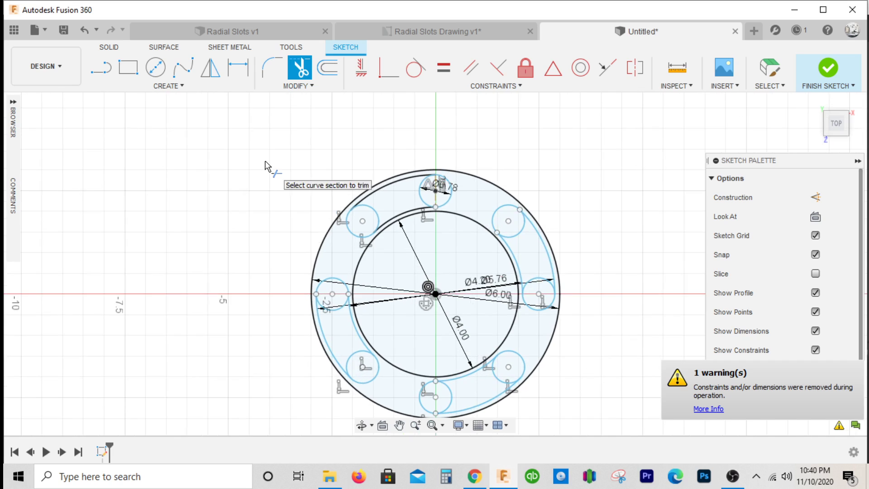
{"action": "scroll", "coordinate": [264, 161], "scroll_direction": "up", "scroll_amount": 1}
{"action": "scroll", "coordinate": [263, 164], "scroll_direction": "down", "scroll_amount": 2}
{"action": "scroll", "coordinate": [261, 167], "scroll_direction": "up", "scroll_amount": 2}
{"action": "scroll", "coordinate": [262, 167], "scroll_direction": "down", "scroll_amount": 2}
Extrude the slotted ring profile 0.5 in into a solid body.
{"action": "key", "text": "Escape"}
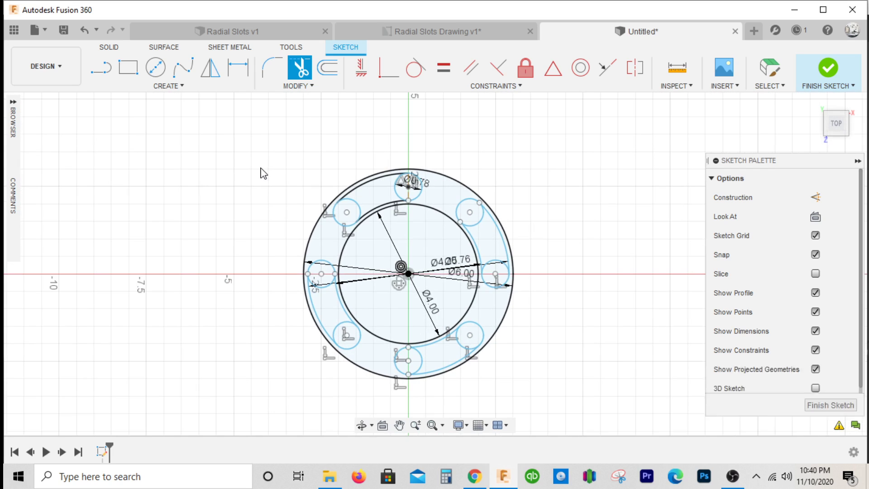
{"action": "key", "text": "e"}
{"action": "left_click", "coordinate": [337, 243]}
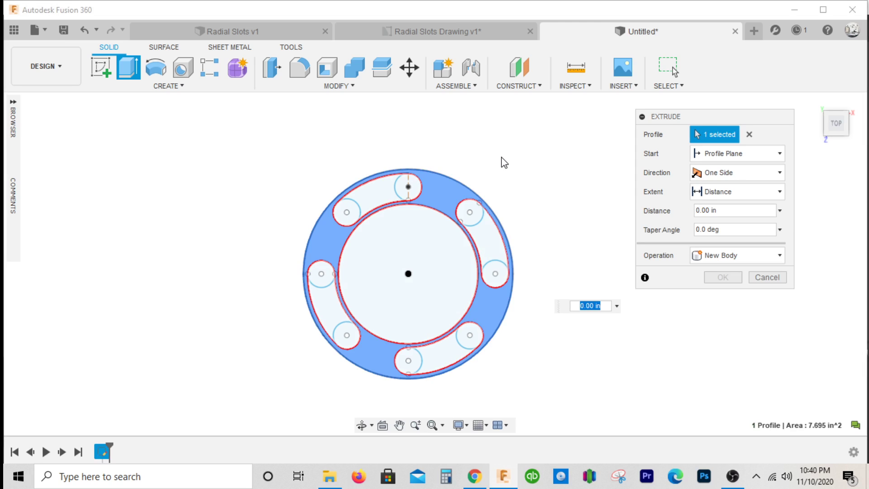
{"action": "key", "text": "BackSpace"}
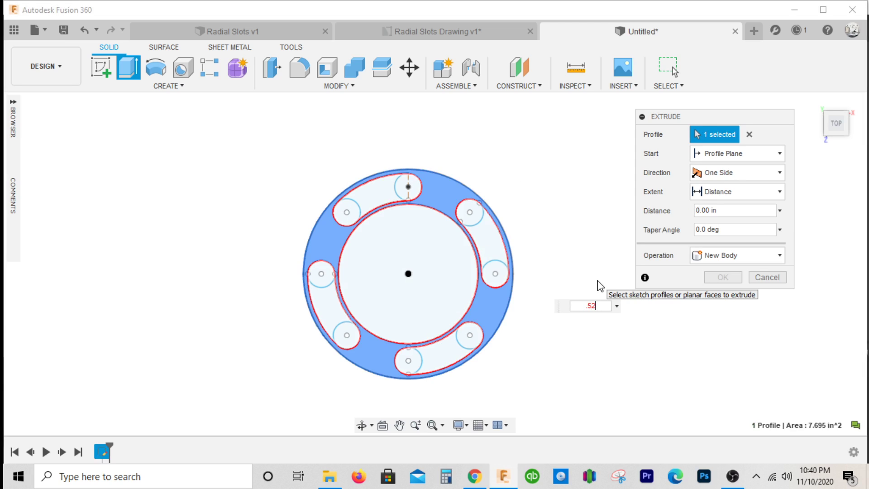
{"action": "type", "text": ".52"}
{"action": "key", "text": "Return"}
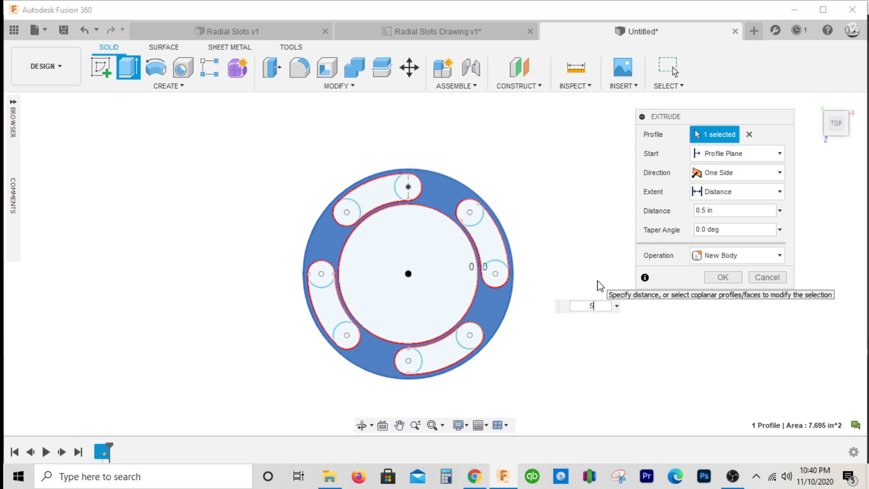
{"action": "key", "text": "Return"}
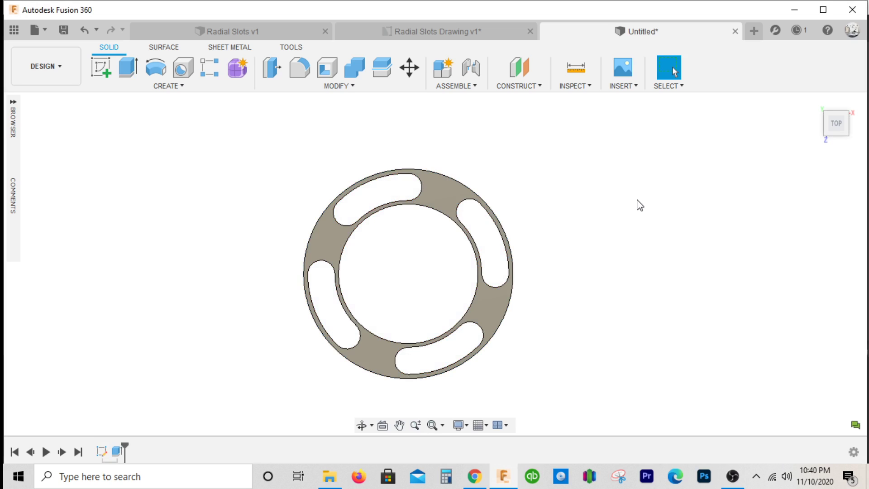
Compare the solid ring against the Radial Slots reference drawing.
{"action": "left_click", "coordinate": [458, 32]}
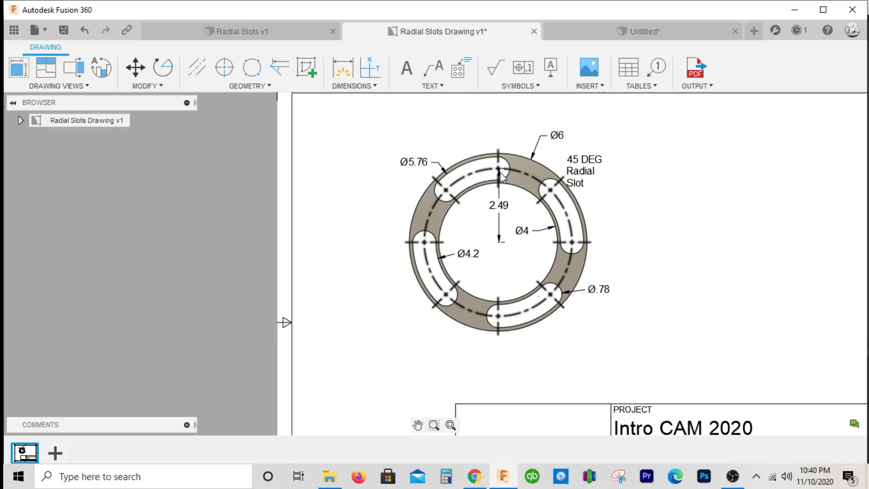
{"action": "left_click", "coordinate": [630, 31]}
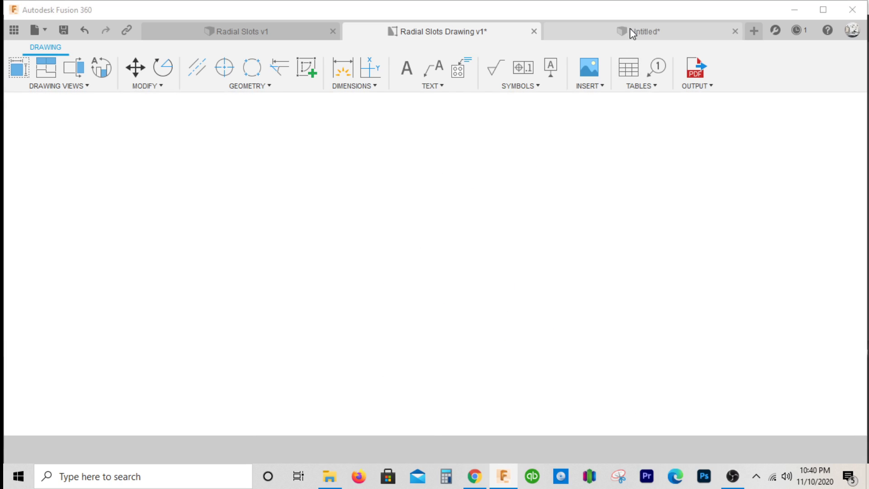
{"action": "scroll", "coordinate": [485, 246], "scroll_direction": "down", "scroll_amount": 3}
{"action": "scroll", "coordinate": [201, 238], "scroll_direction": "up", "scroll_amount": 3}
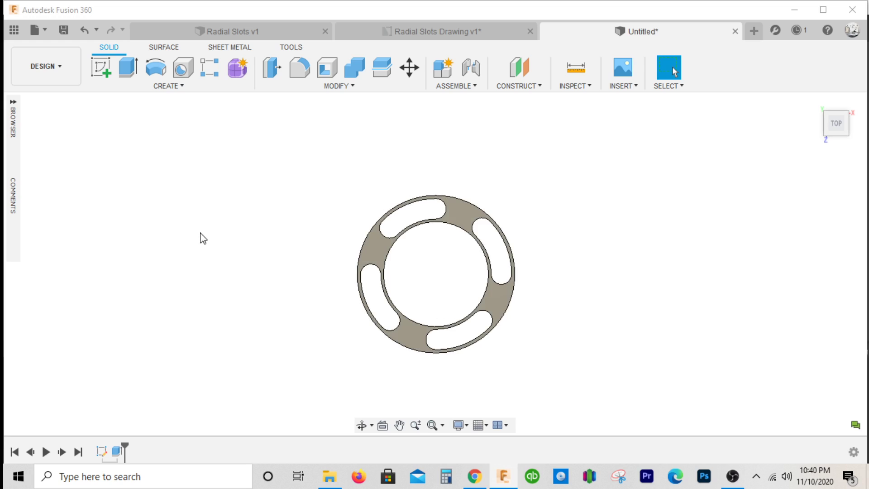
{"action": "scroll", "coordinate": [634, 278], "scroll_direction": "up", "scroll_amount": 2}
{"action": "scroll", "coordinate": [359, 252], "scroll_direction": "down", "scroll_amount": 4}
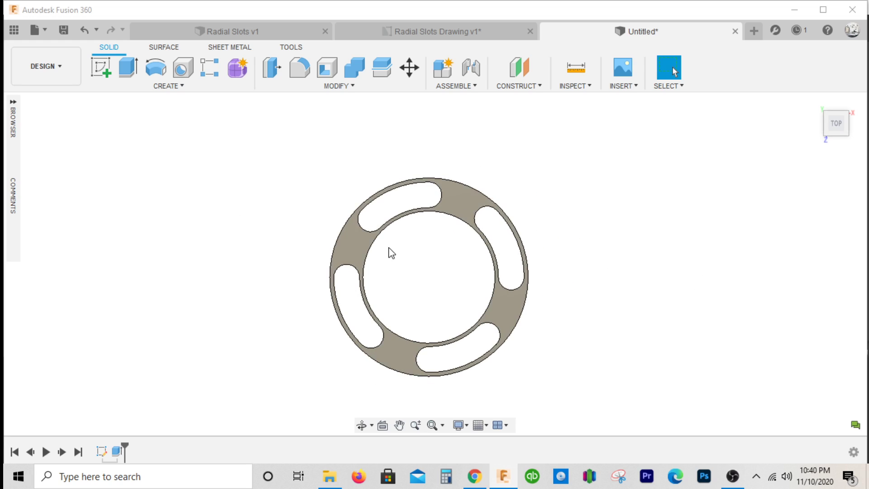
{"action": "scroll", "coordinate": [317, 221], "scroll_direction": "up", "scroll_amount": 5}
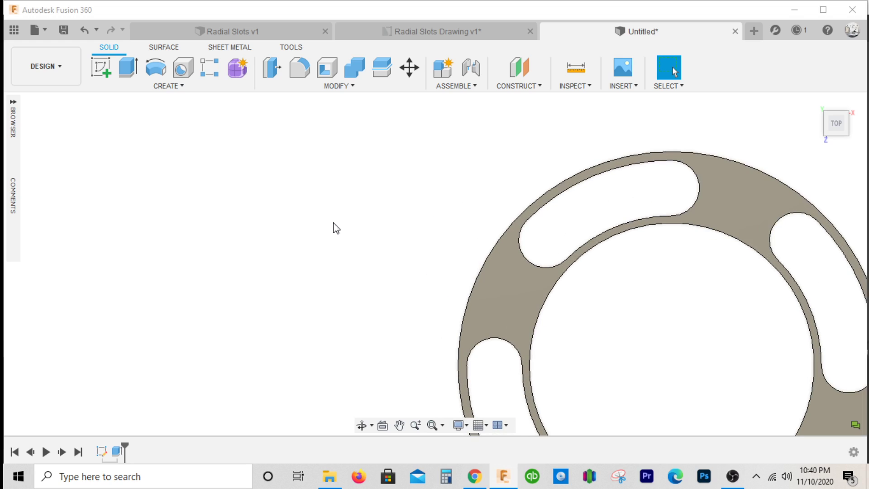
{"action": "scroll", "coordinate": [716, 198], "scroll_direction": "down", "scroll_amount": 2}
{"action": "scroll", "coordinate": [824, 202], "scroll_direction": "up", "scroll_amount": 5}
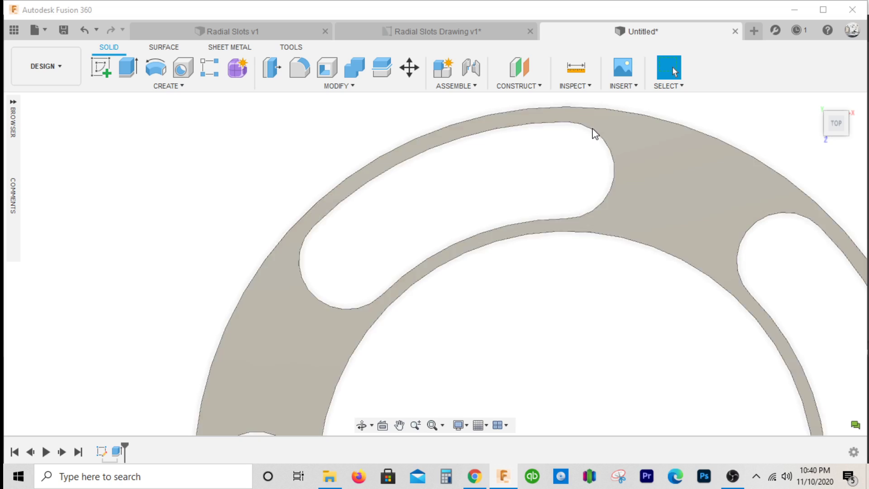
{"action": "left_click", "coordinate": [609, 144]}
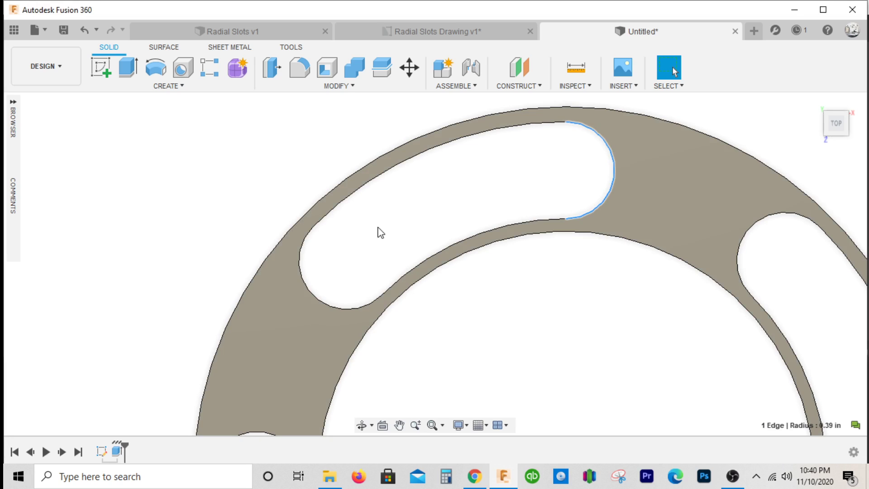
{"action": "left_click", "coordinate": [317, 296]}
{"action": "scroll", "coordinate": [410, 226], "scroll_direction": "down", "scroll_amount": 2}
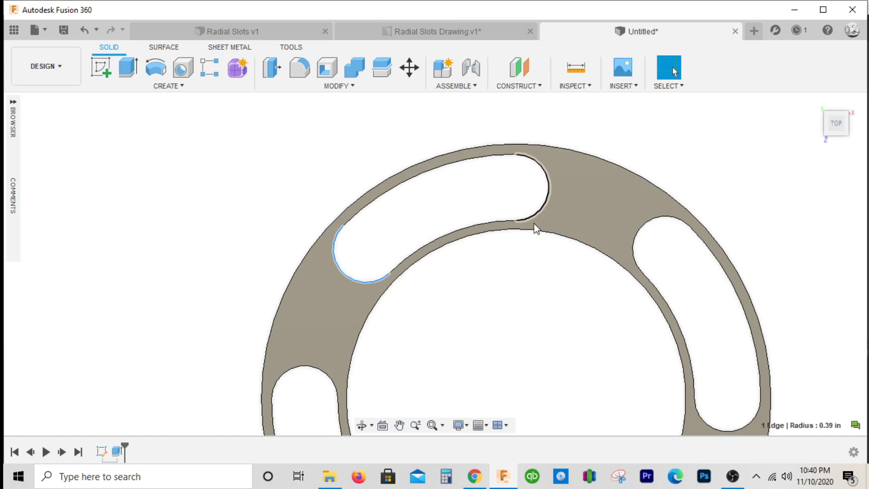
{"action": "scroll", "coordinate": [466, 234], "scroll_direction": "down", "scroll_amount": 2}
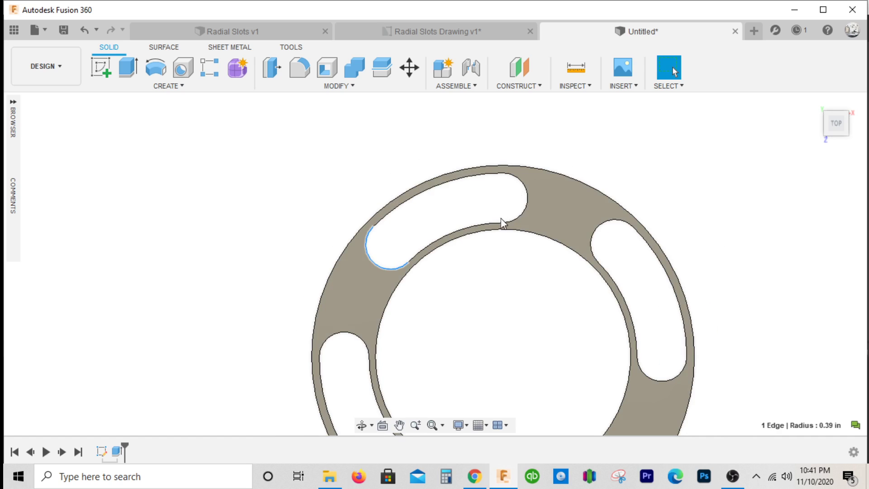
{"action": "left_click", "coordinate": [533, 120]}
{"action": "scroll", "coordinate": [394, 217], "scroll_direction": "down", "scroll_amount": 2}
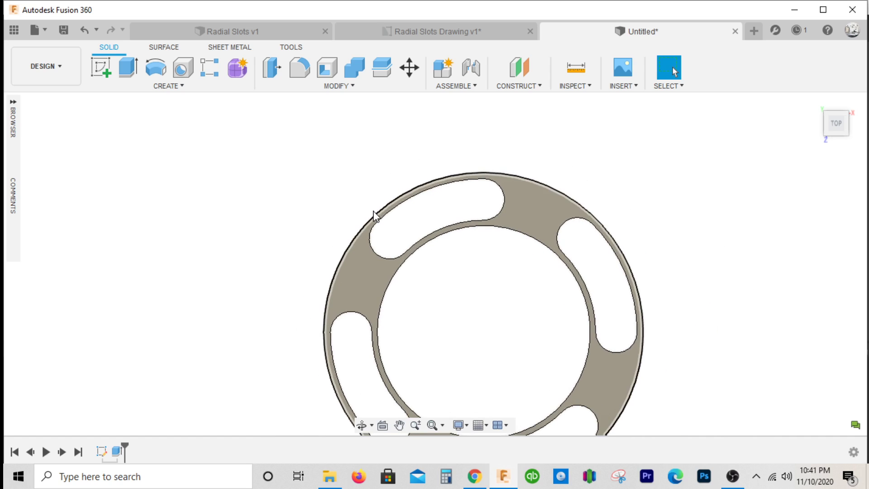
{"action": "scroll", "coordinate": [541, 206], "scroll_direction": "down", "scroll_amount": 1}
{"action": "scroll", "coordinate": [479, 371], "scroll_direction": "down", "scroll_amount": 1}
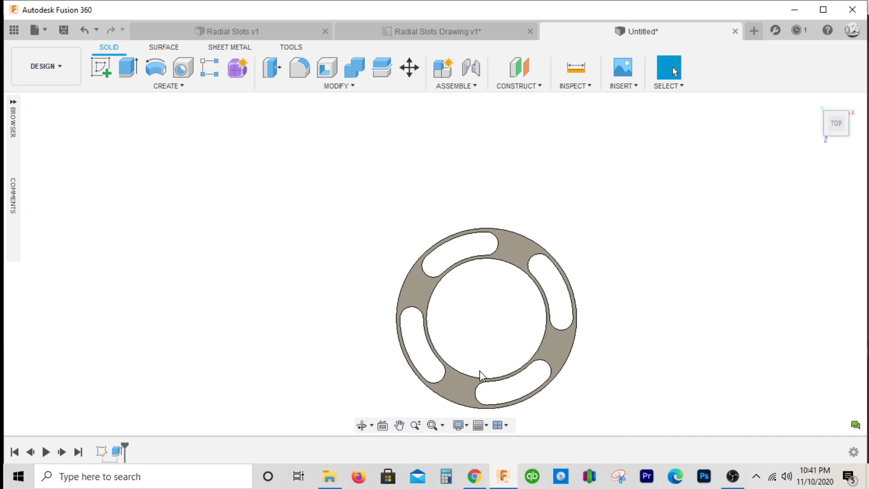
{"action": "scroll", "coordinate": [483, 368], "scroll_direction": "up", "scroll_amount": 1}
{"action": "scroll", "coordinate": [435, 353], "scroll_direction": "down", "scroll_amount": 2}
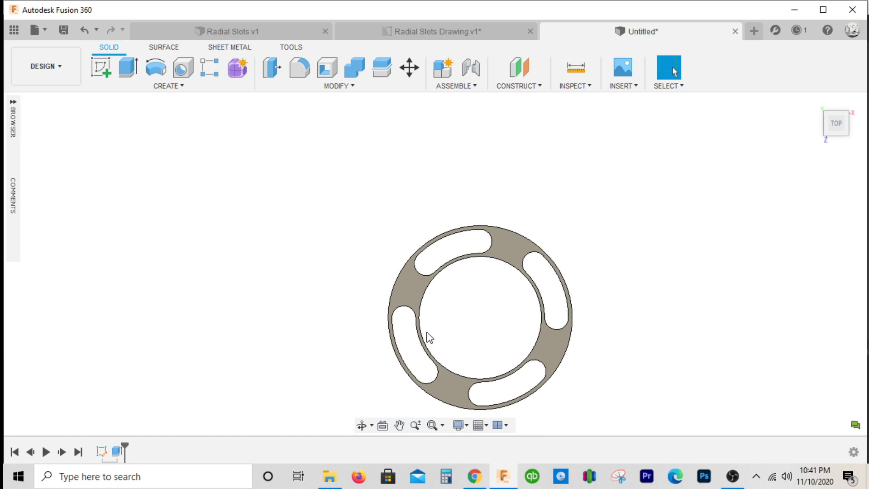
{"action": "scroll", "coordinate": [436, 319], "scroll_direction": "up", "scroll_amount": 5}
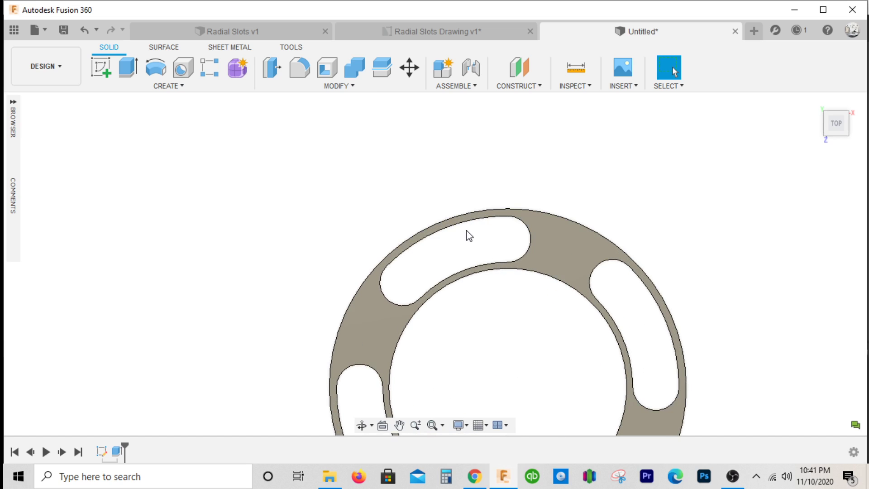
{"action": "scroll", "coordinate": [468, 235], "scroll_direction": "up", "scroll_amount": 2}
{"action": "scroll", "coordinate": [444, 255], "scroll_direction": "up", "scroll_amount": 1}
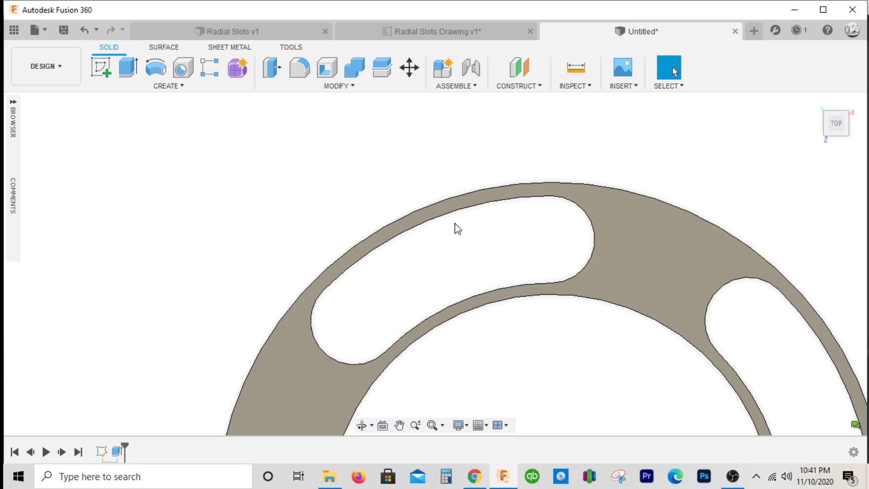
{"action": "left_click", "coordinate": [662, 199]}
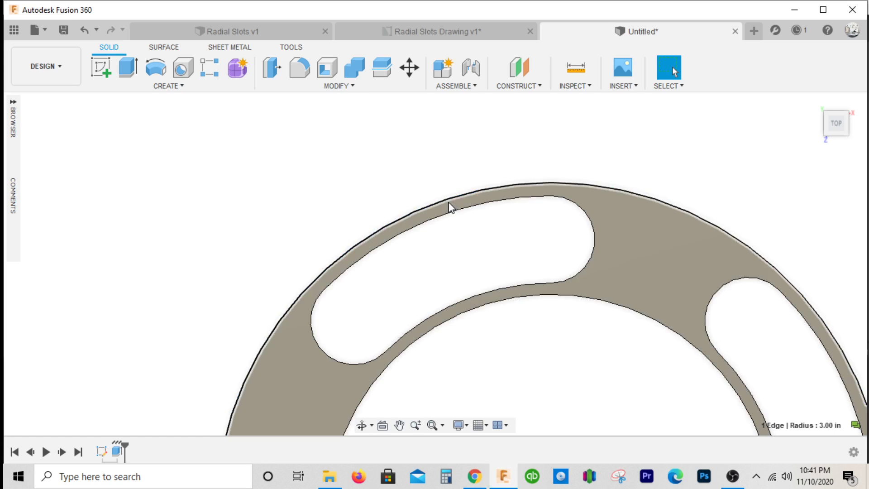
{"action": "left_click", "coordinate": [541, 146]}
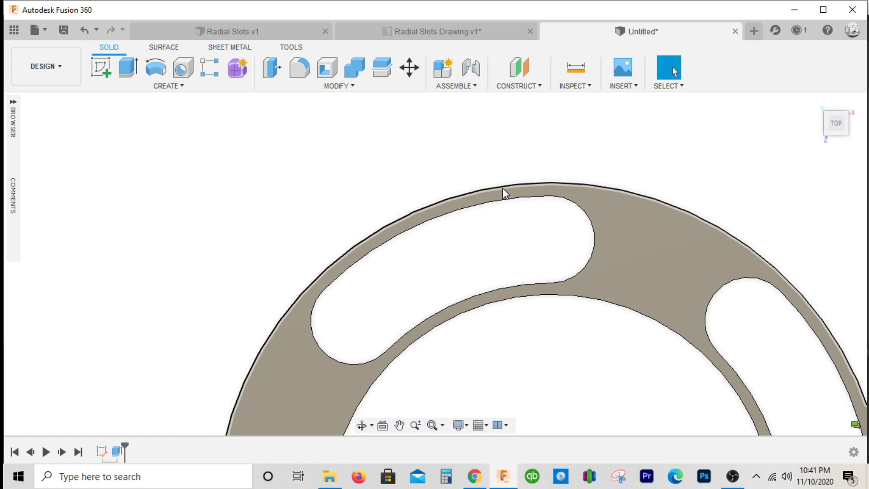
{"action": "left_click", "coordinate": [501, 200]}
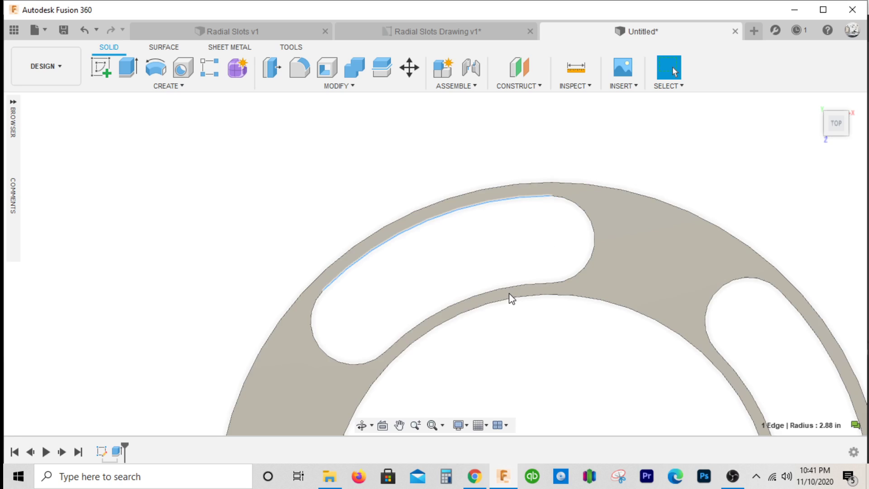
{"action": "left_click", "coordinate": [510, 292]}
{"action": "left_click", "coordinate": [486, 204]}
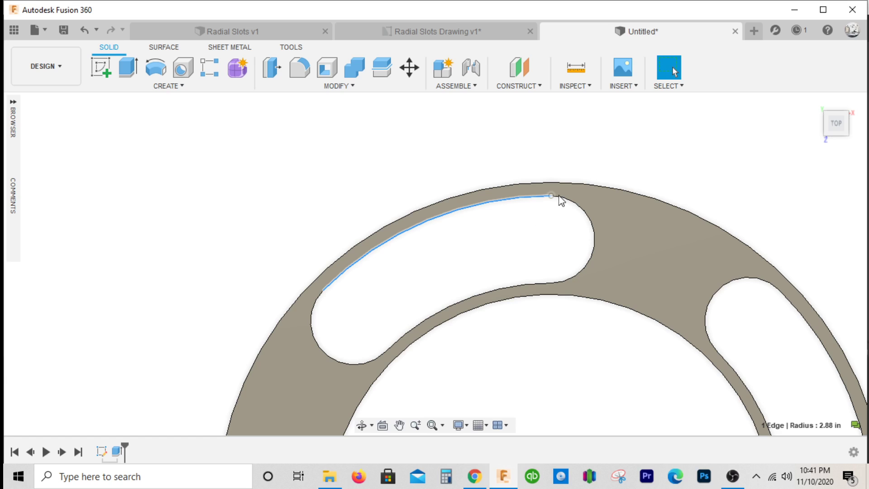
{"action": "left_click", "coordinate": [557, 244]}
{"action": "scroll", "coordinate": [399, 249], "scroll_direction": "down", "scroll_amount": 1}
{"action": "scroll", "coordinate": [400, 248], "scroll_direction": "down", "scroll_amount": 2}
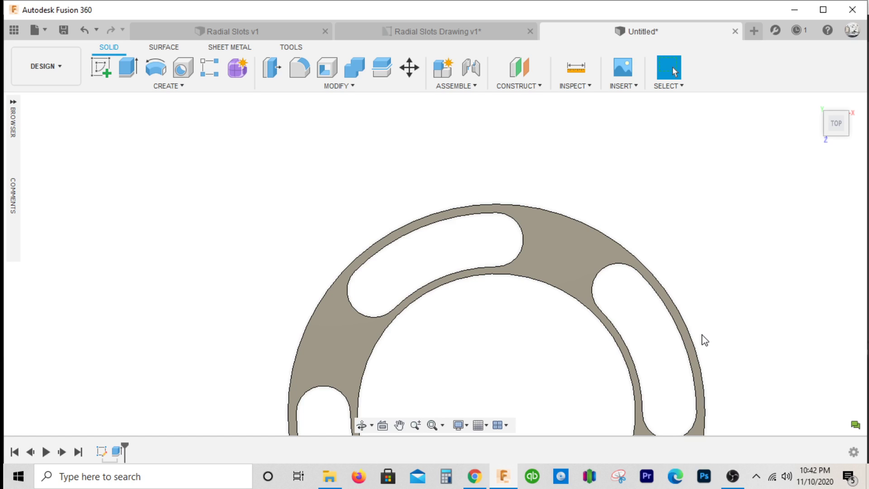
{"action": "scroll", "coordinate": [705, 340], "scroll_direction": "up", "scroll_amount": 1}
{"action": "scroll", "coordinate": [599, 374], "scroll_direction": "down", "scroll_amount": 3}
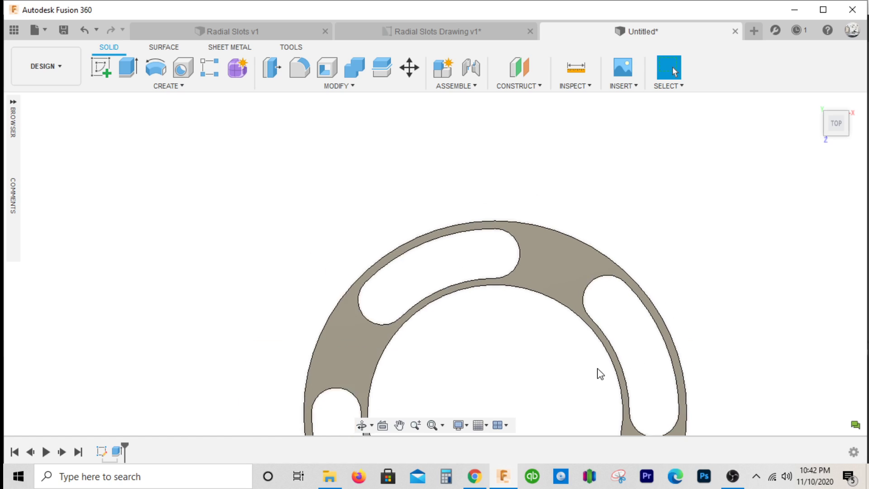
{"action": "scroll", "coordinate": [405, 175], "scroll_direction": "down", "scroll_amount": 2}
{"action": "scroll", "coordinate": [401, 199], "scroll_direction": "up", "scroll_amount": 1}
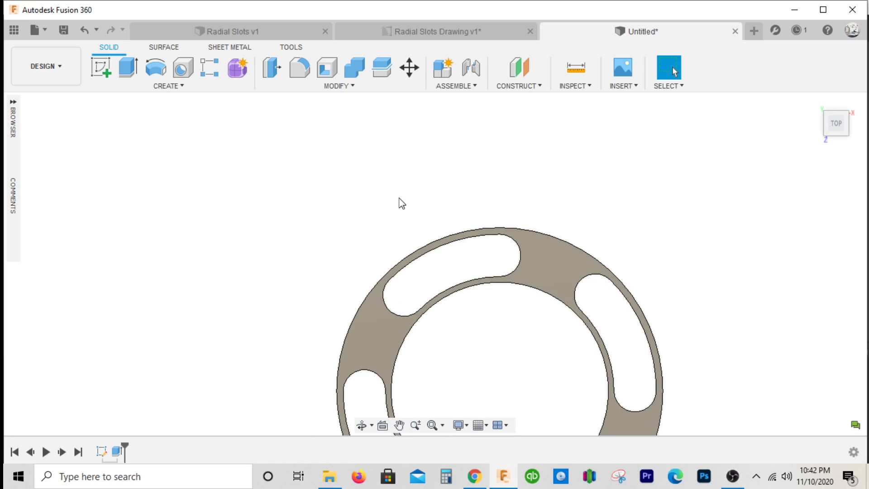
{"action": "scroll", "coordinate": [470, 294], "scroll_direction": "down", "scroll_amount": 1}
{"action": "scroll", "coordinate": [413, 329], "scroll_direction": "down", "scroll_amount": 2}
{"action": "scroll", "coordinate": [460, 363], "scroll_direction": "up", "scroll_amount": 4}
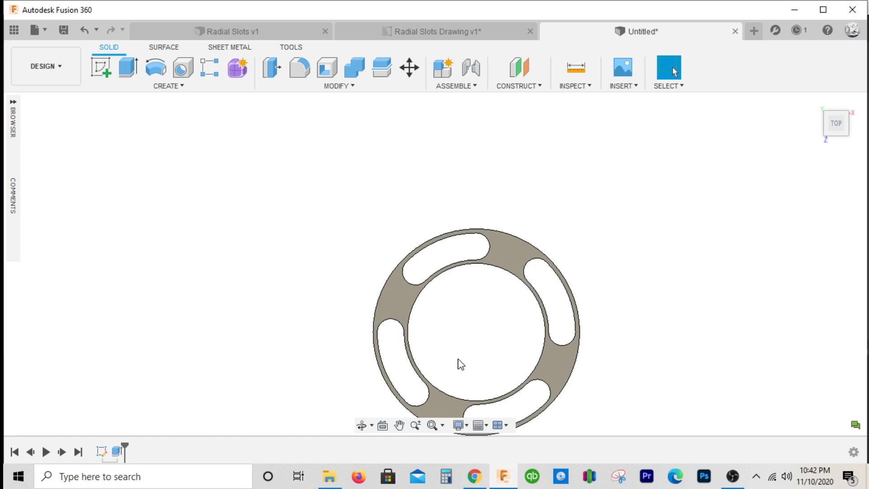